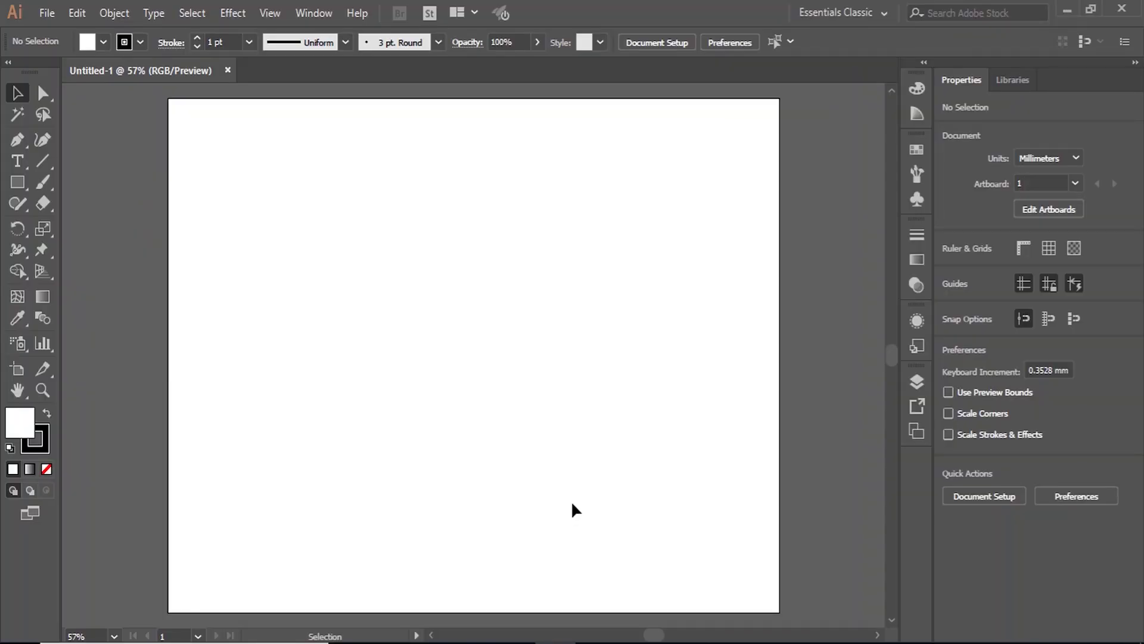
# Draw a circle about 117.9 mm in diameter with the Ellipse tool and move it to the upper middle of the artboard
pyautogui.press('l')
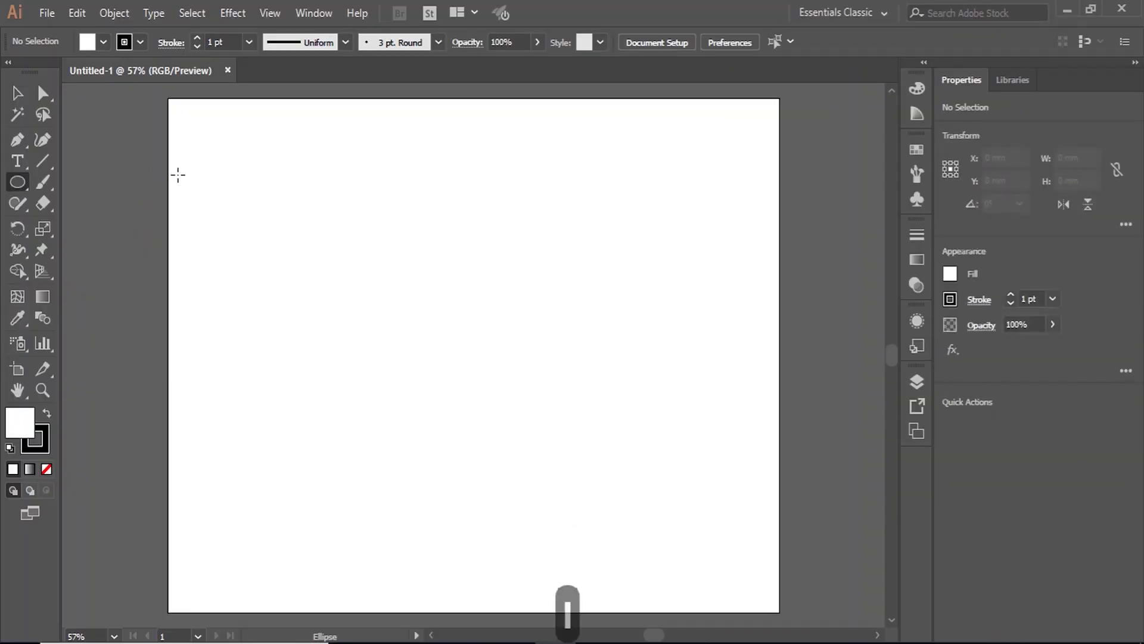
pyautogui.moveTo(260, 163); pyautogui.dragTo(418, 331)
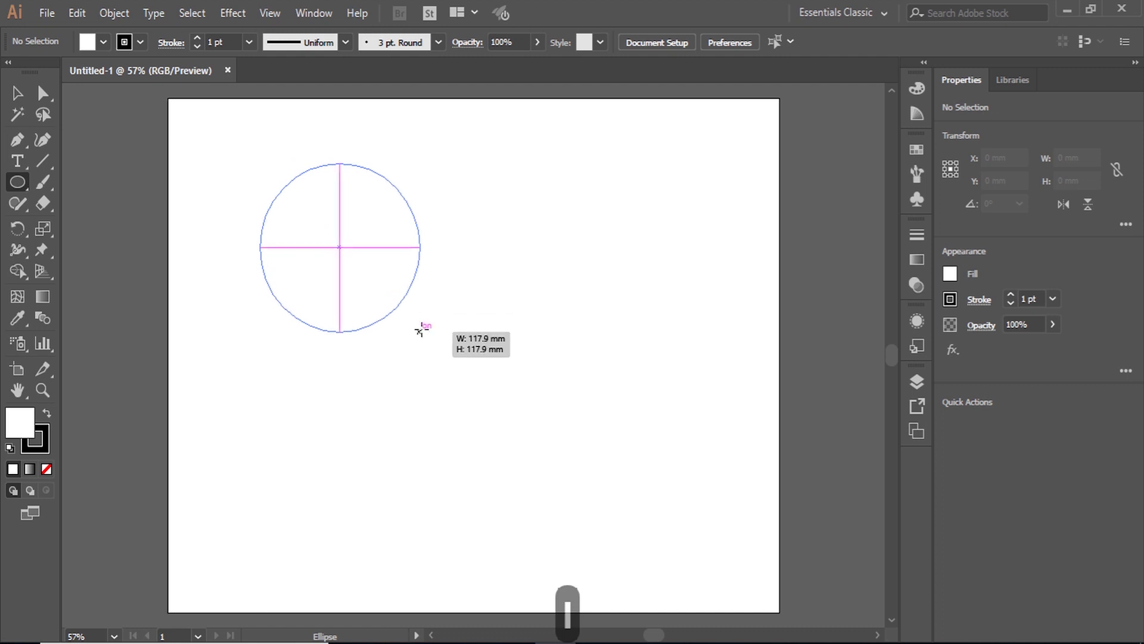
pyautogui.moveTo(418, 332); pyautogui.dragTo(418, 331)
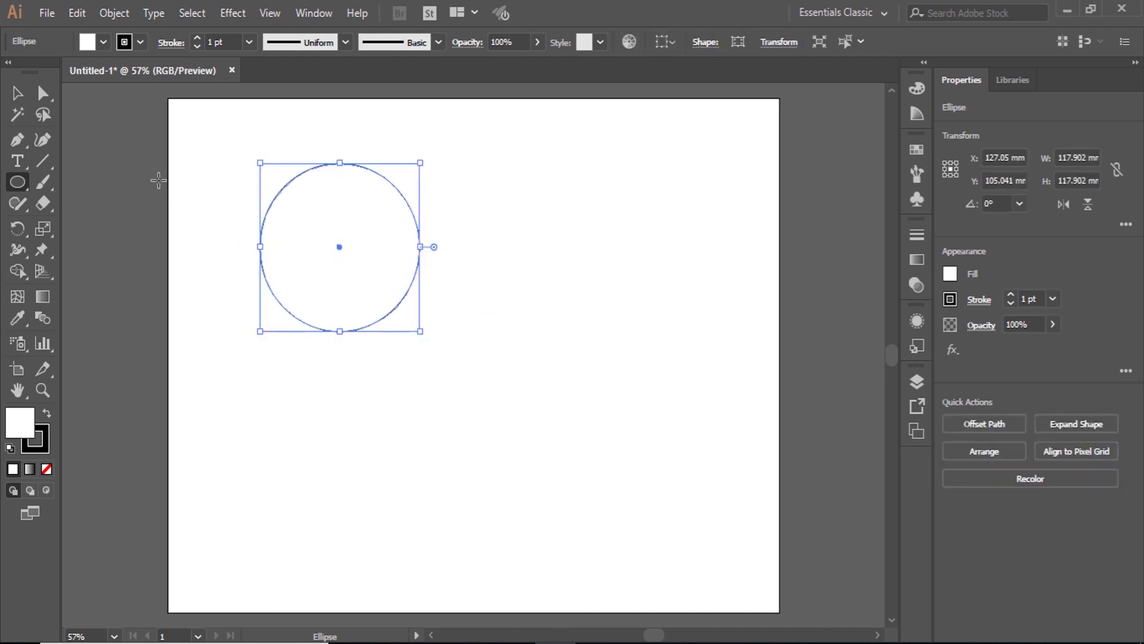
pyautogui.click(17, 93)
pyautogui.moveTo(343, 245); pyautogui.dragTo(491, 277)
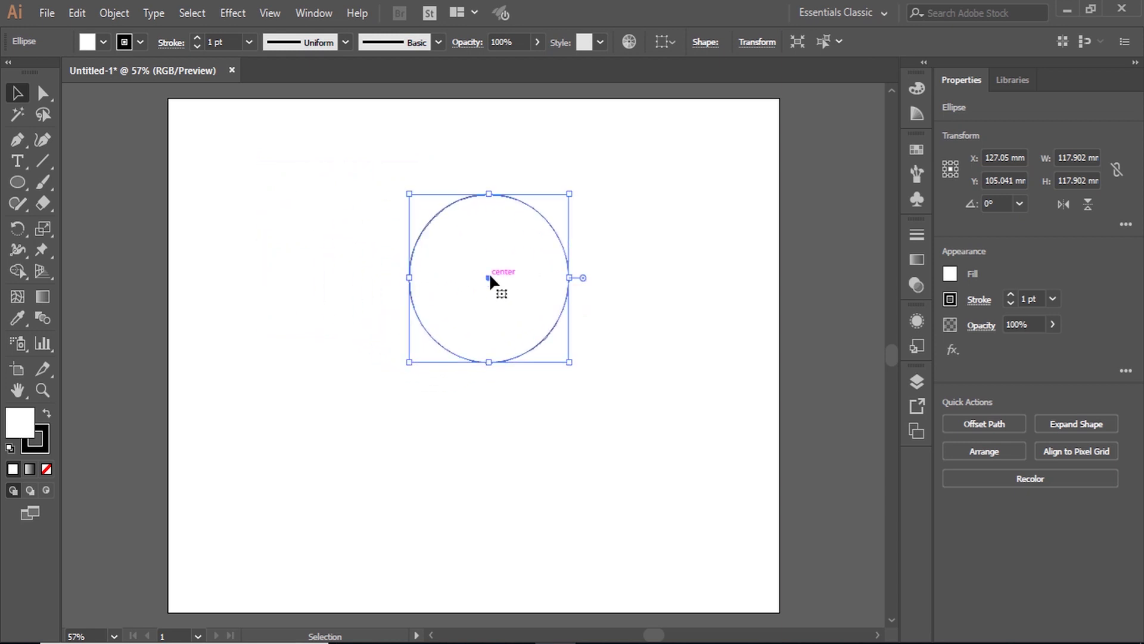
pyautogui.click(335, 480)
# Cut the circle into upper and lower halves at its left and right anchor points with the Scissors tool
pyautogui.press('c')
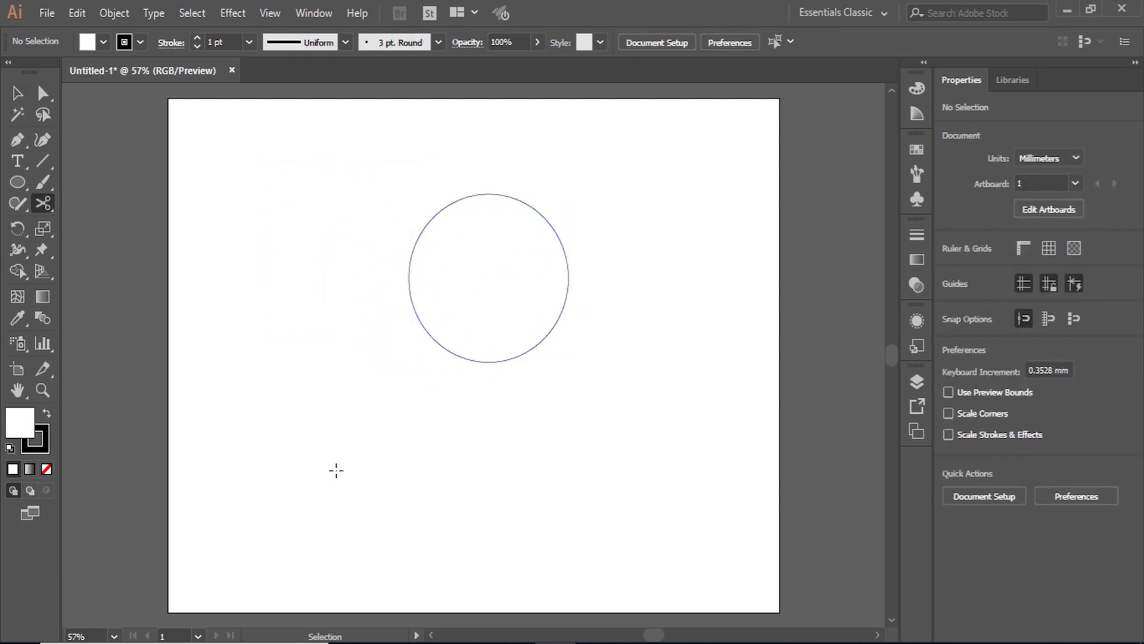
pyautogui.click(408, 278)
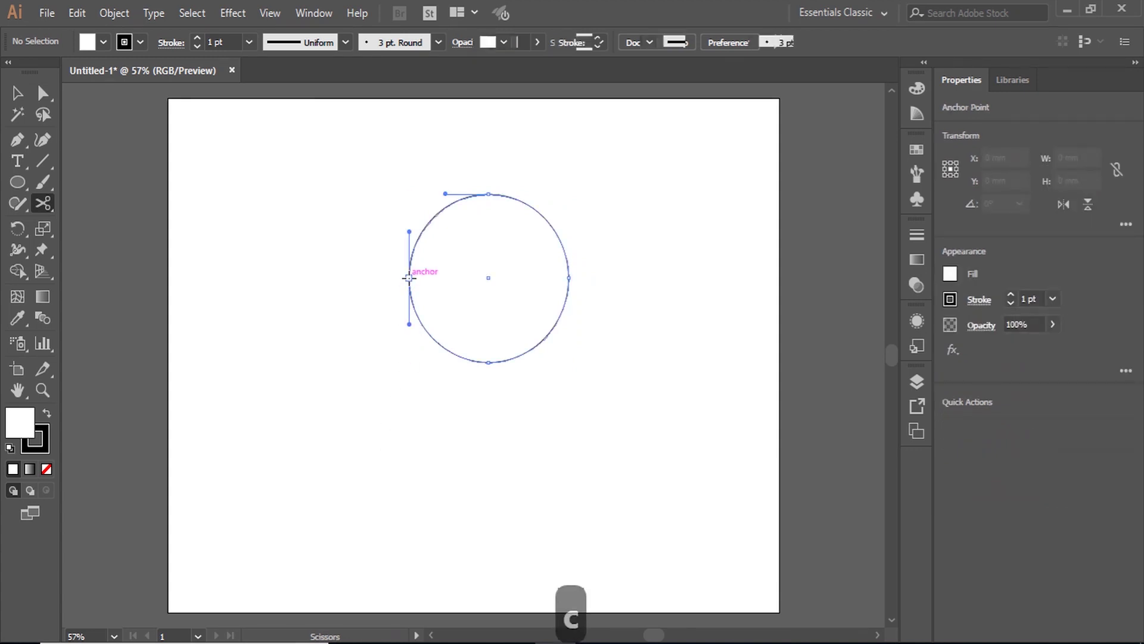
pyautogui.click(569, 277)
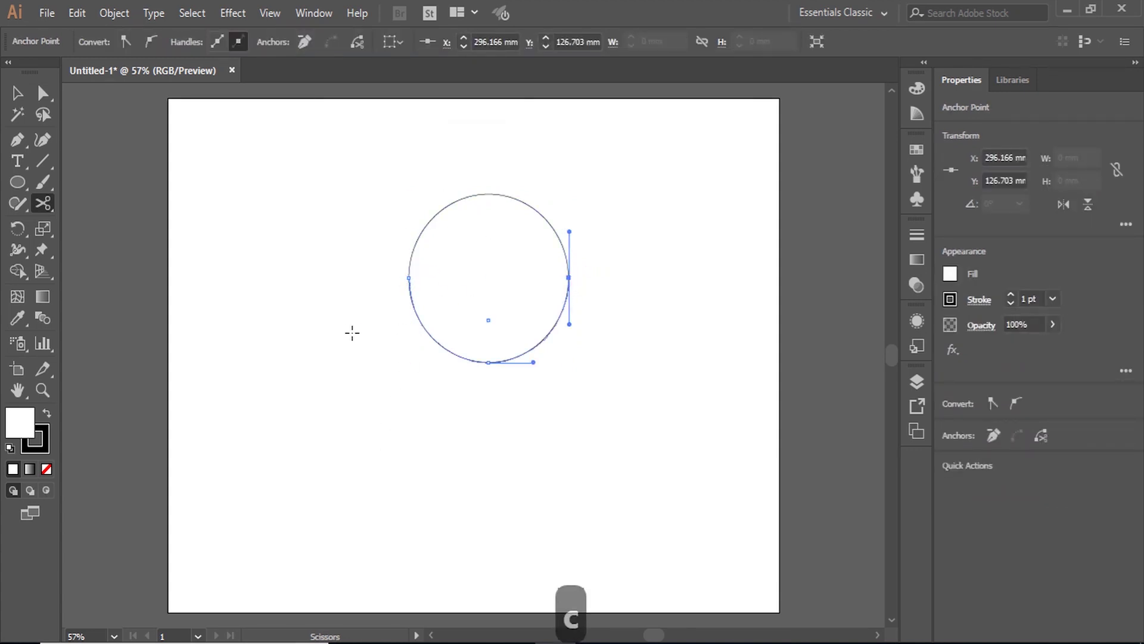
# Move the lower half of the circle straight down by about 101.6 mm
pyautogui.click(18, 92)
pyautogui.click(537, 351)
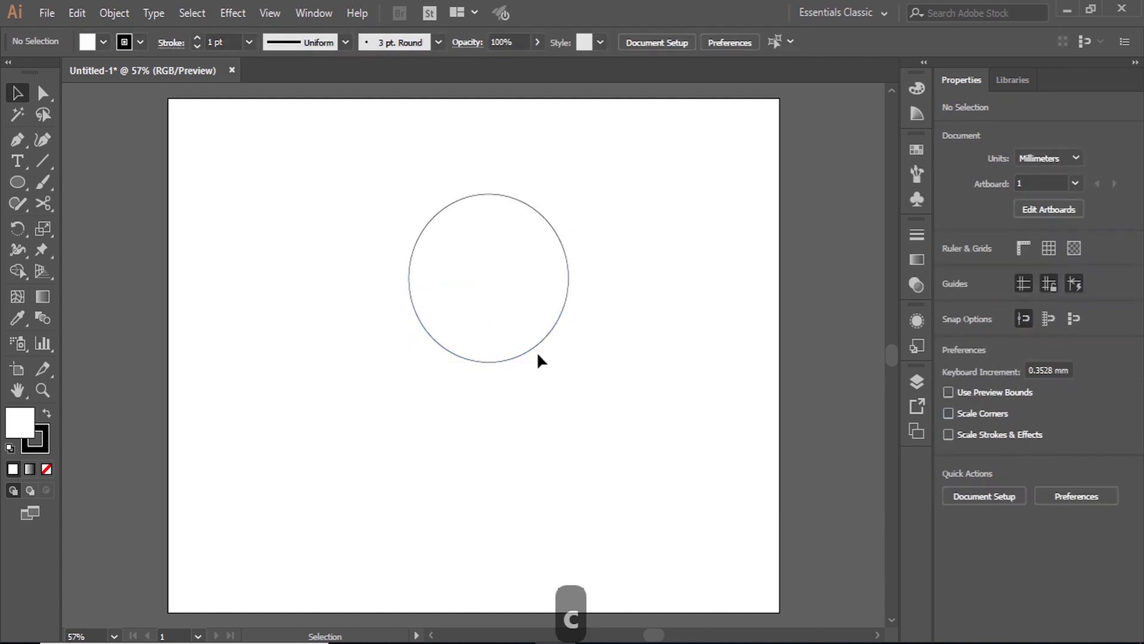
pyautogui.moveTo(612, 311); pyautogui.dragTo(425, 448)
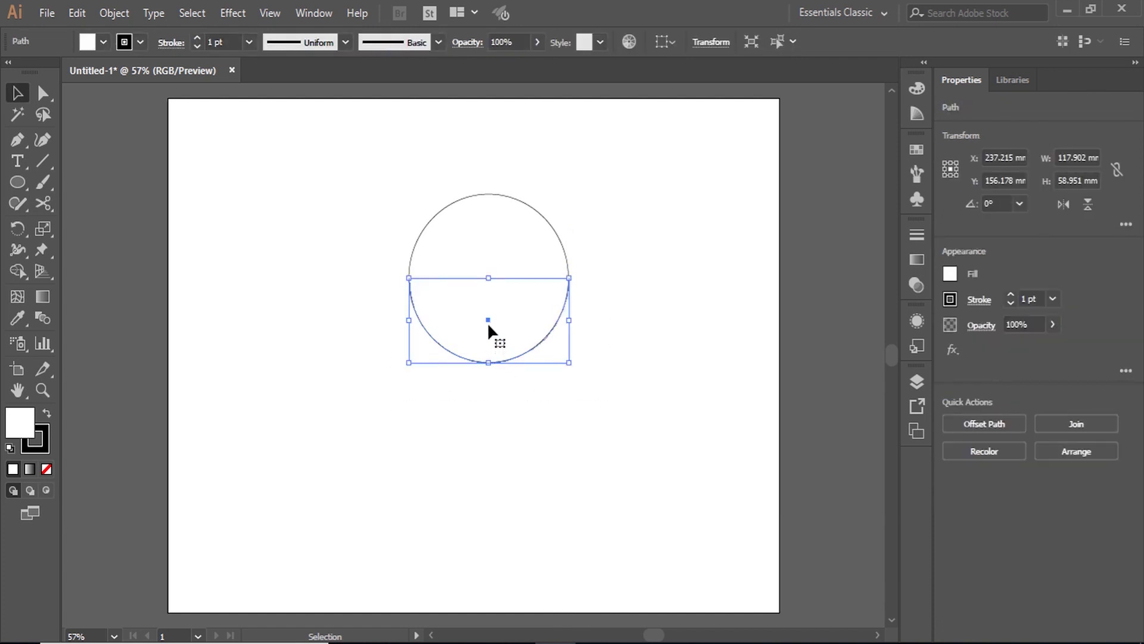
pyautogui.moveTo(488, 319); pyautogui.dragTo(494, 463)
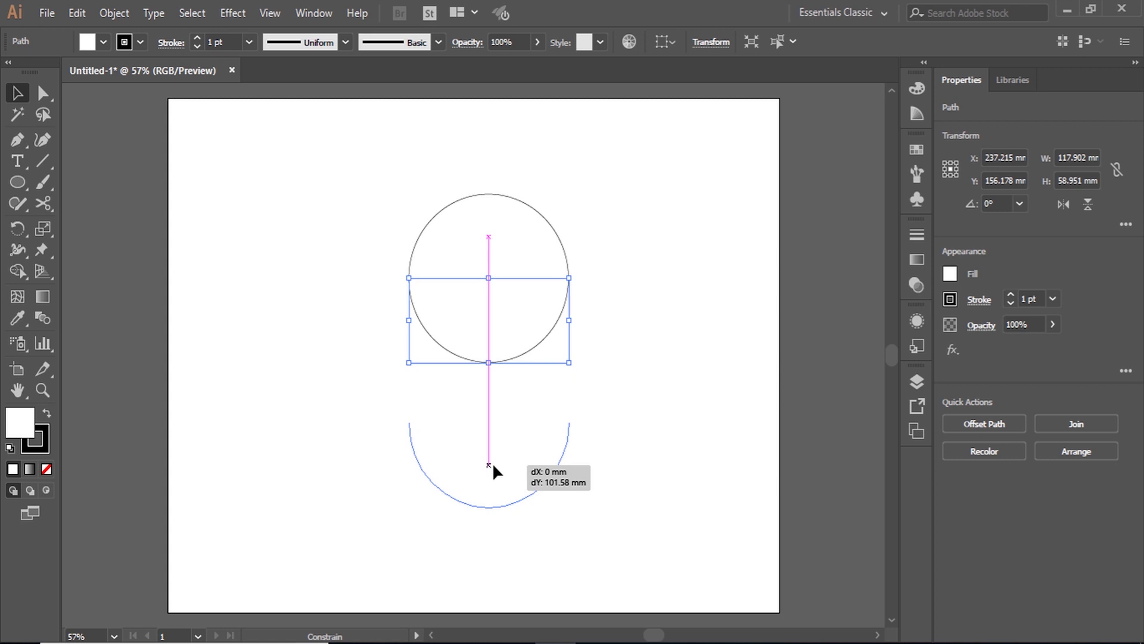
pyautogui.moveTo(493, 462); pyautogui.dragTo(492, 463)
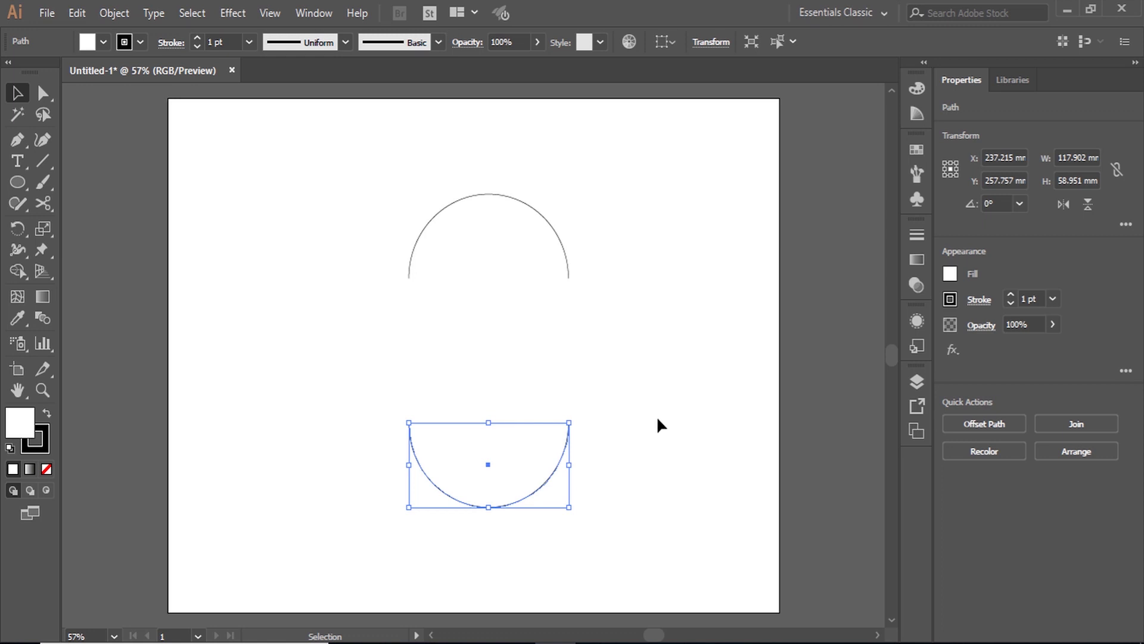
# Select both half circles and align them on their horizontal centers
pyautogui.moveTo(643, 171); pyautogui.dragTo(348, 542)
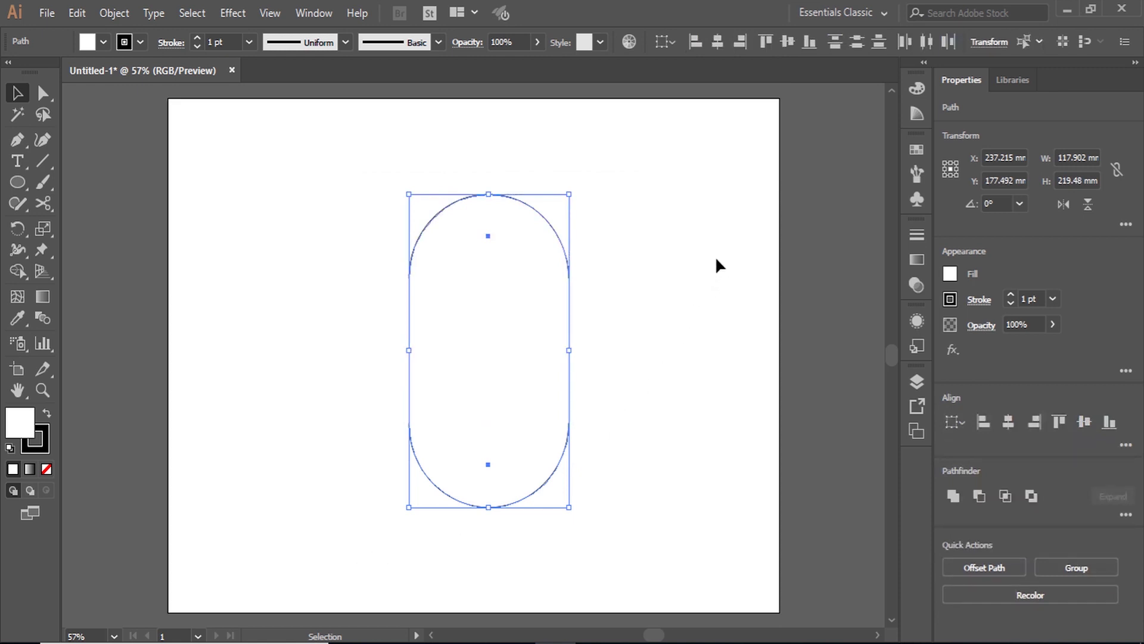
pyautogui.click(717, 42)
pyautogui.click(675, 281)
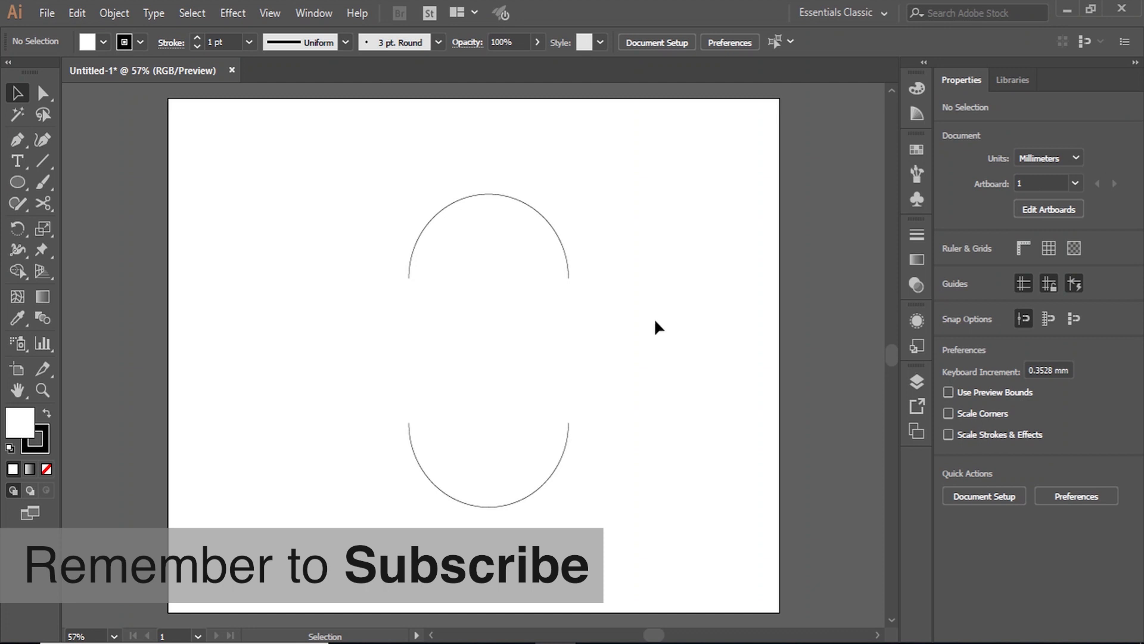
# Connect the open ends of both arcs with straight vertical Pen segments to form one closed capsule shape
pyautogui.press('p')
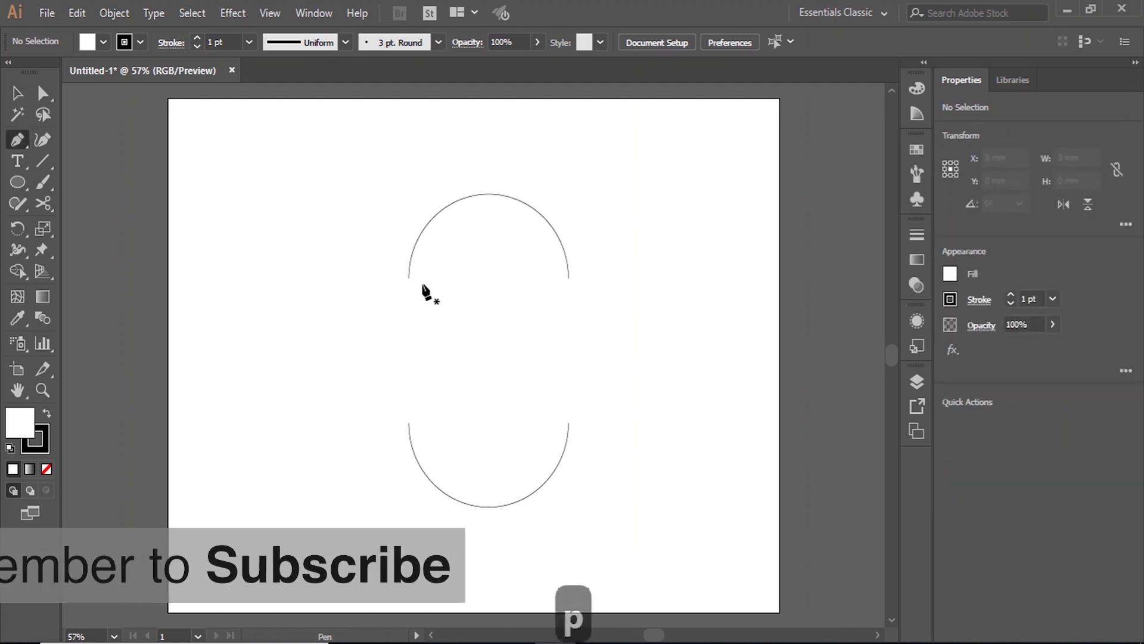
pyautogui.click(409, 277)
pyautogui.click(409, 422)
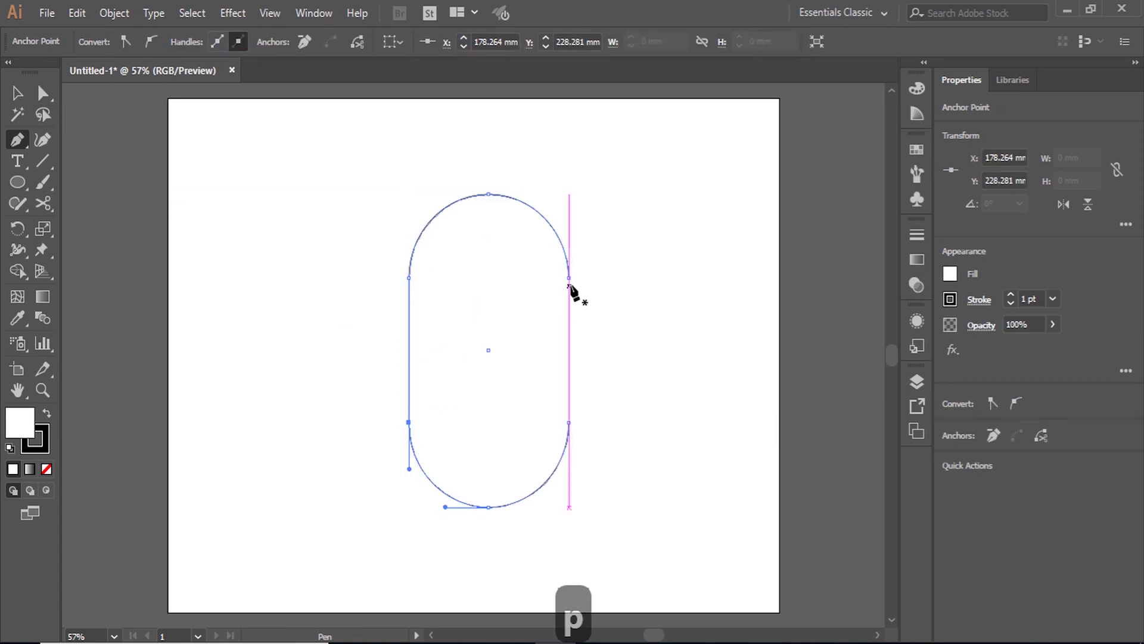
pyautogui.click(569, 277)
pyautogui.click(568, 422)
pyautogui.click(17, 94)
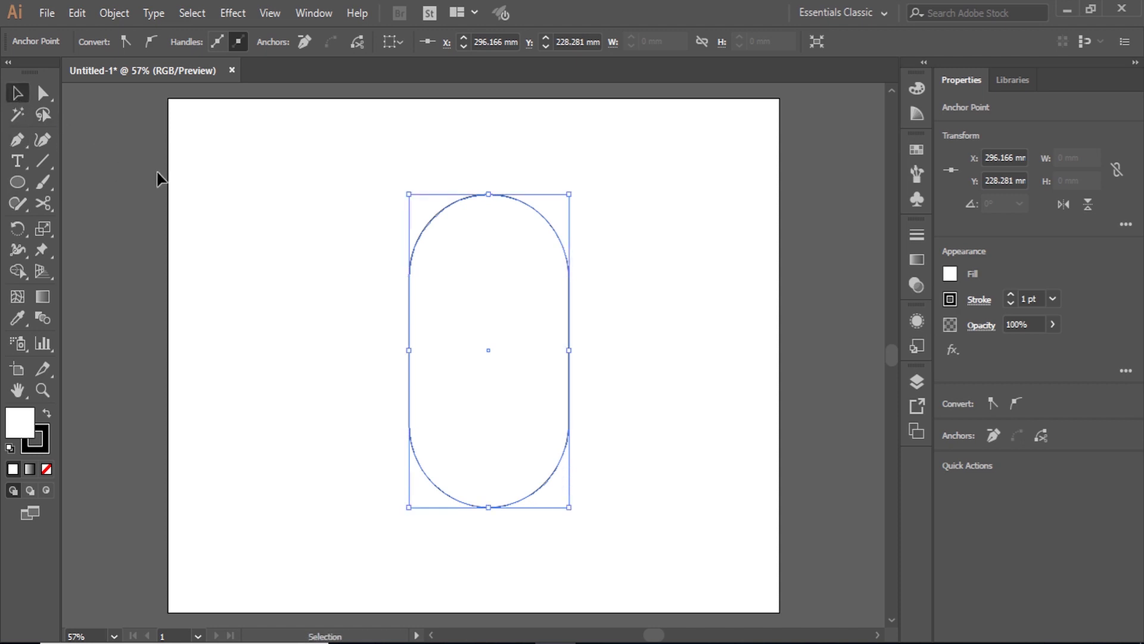
# Select the whole capsule and open its stroke attribute in the Appearance settings for editing
pyautogui.moveTo(662, 159); pyautogui.dragTo(376, 553)
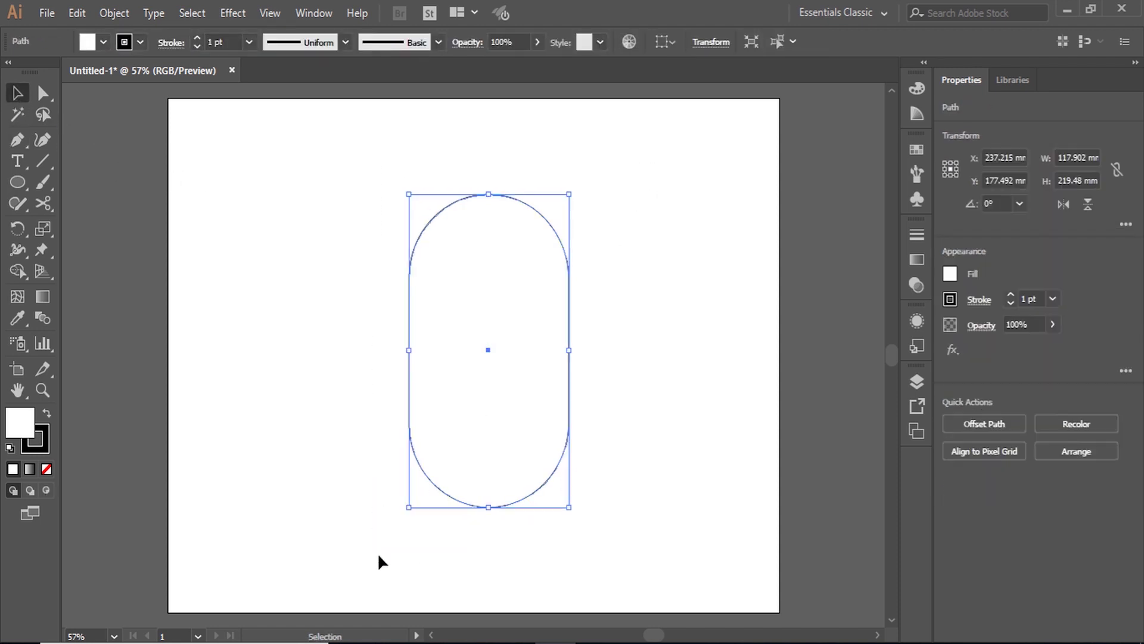
pyautogui.scroll(-2, 459, 465)
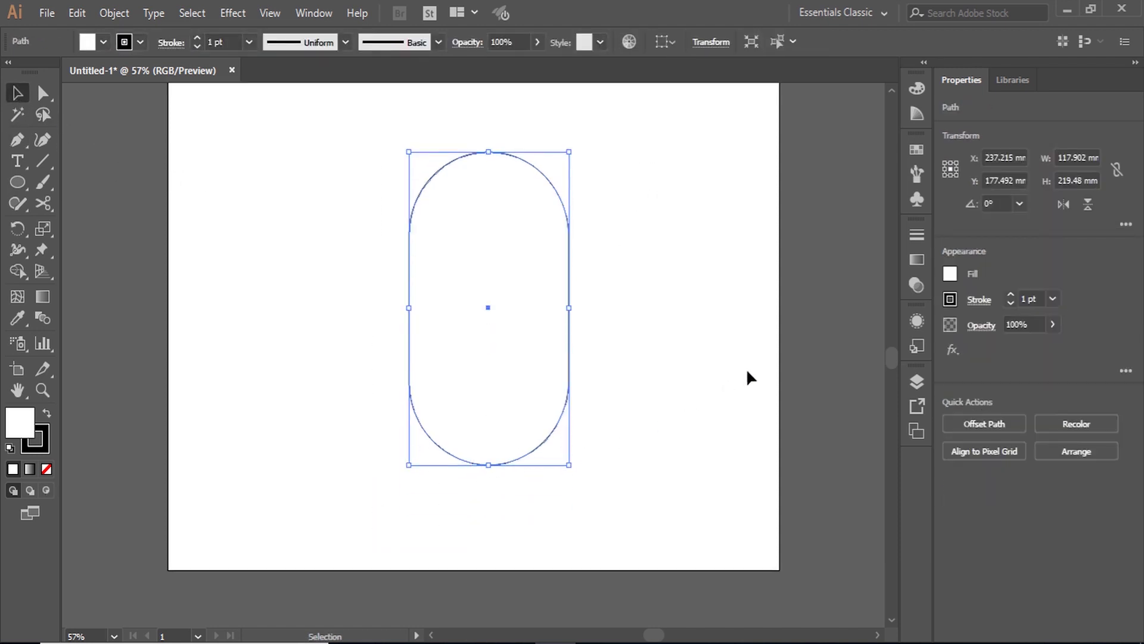
pyautogui.click(918, 325)
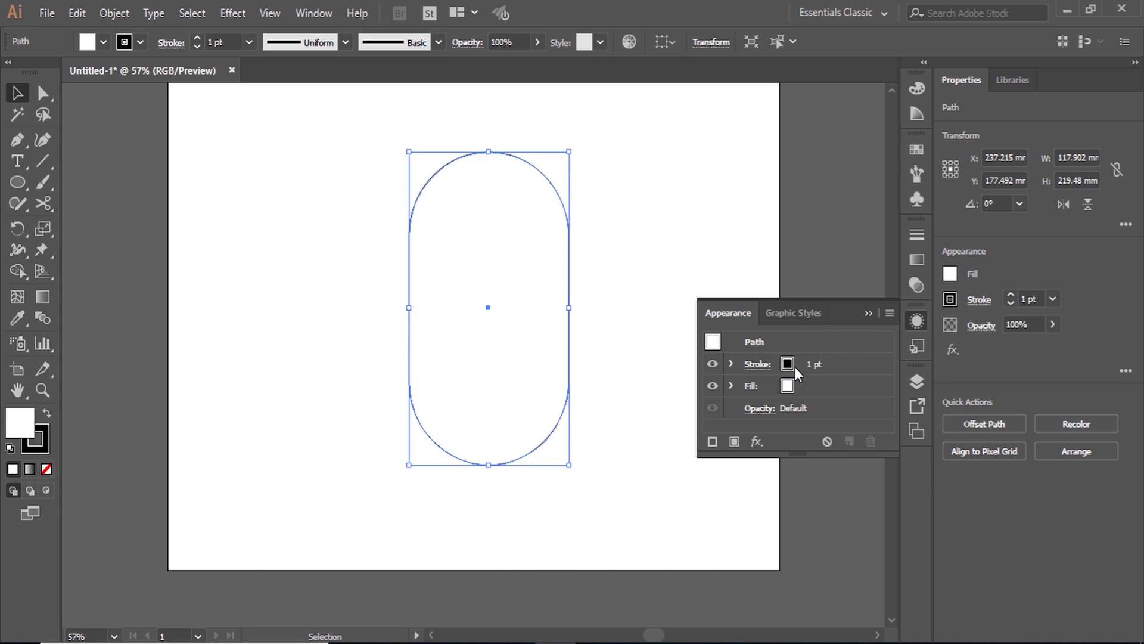
pyautogui.click(811, 364)
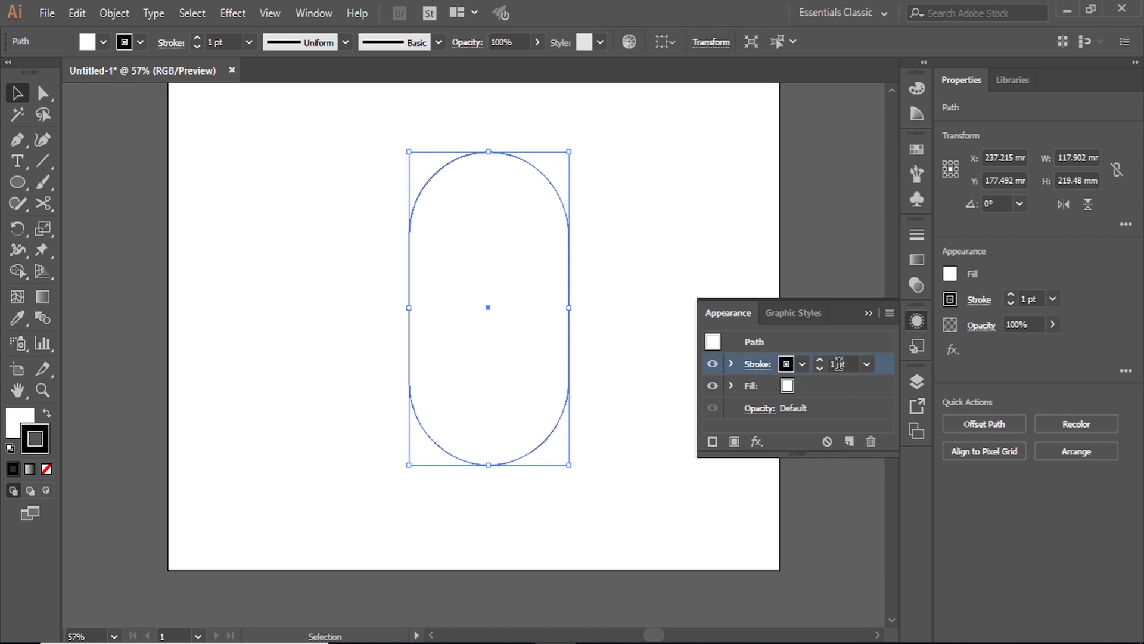
pyautogui.click(820, 360)
pyautogui.click(821, 360)
pyautogui.click(821, 359)
pyautogui.click(821, 360)
pyautogui.click(821, 360)
pyautogui.click(821, 360)
pyautogui.click(820, 359)
pyautogui.click(821, 360)
pyautogui.click(821, 360)
pyautogui.click(820, 360)
pyautogui.click(821, 360)
pyautogui.click(820, 360)
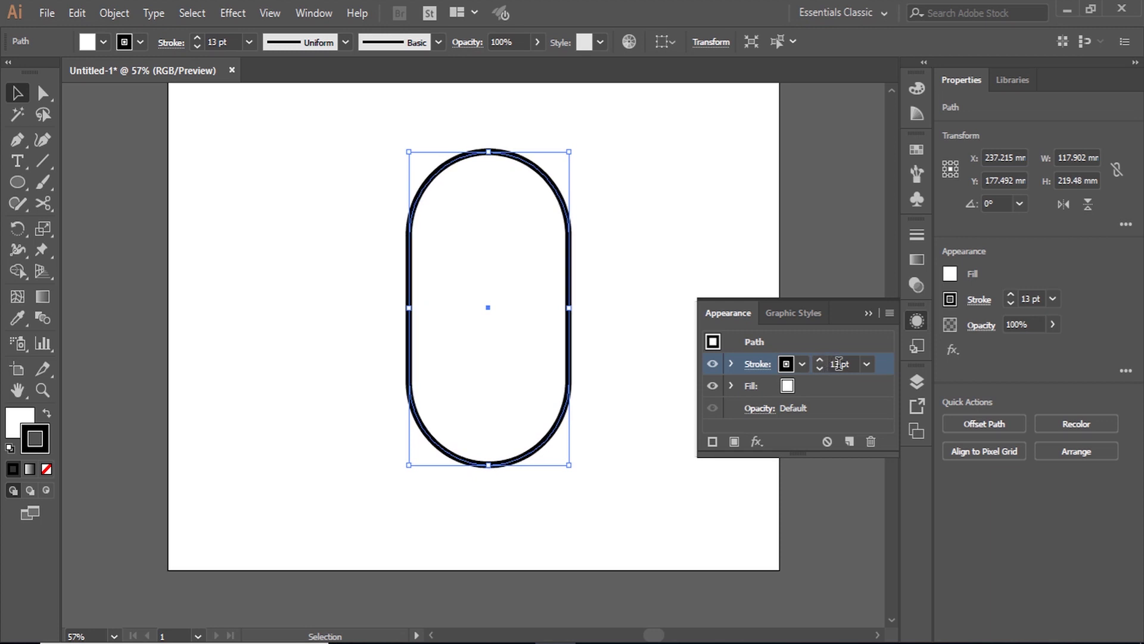
# Set the capsule's stroke weight to 50 pt
pyautogui.click(839, 363)
pyautogui.write('50')
pyautogui.press('Return')
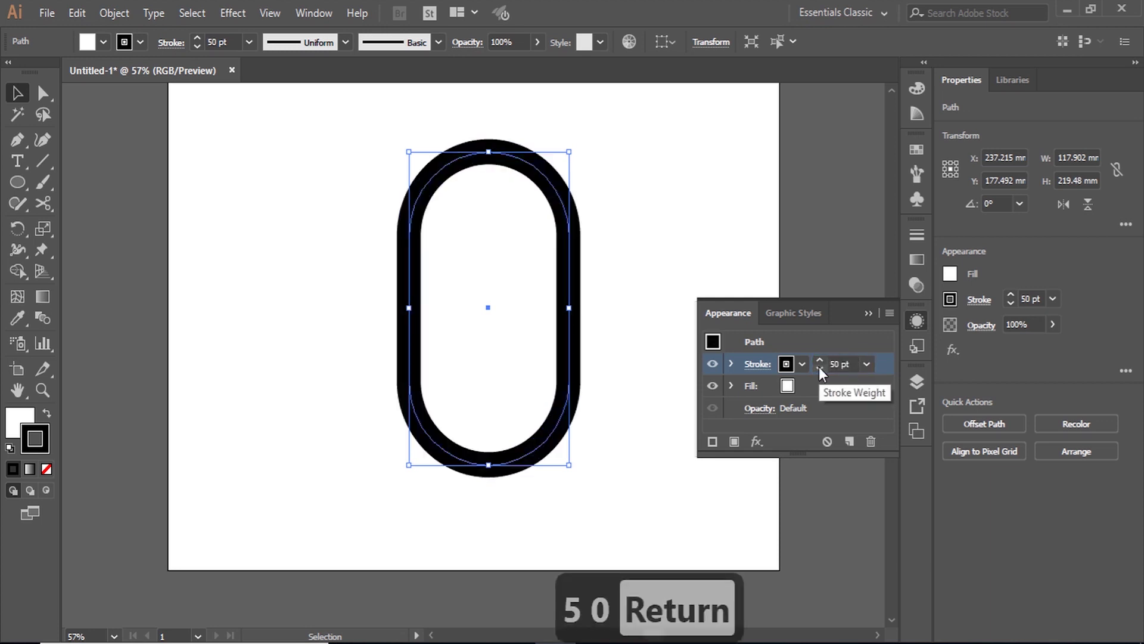
pyautogui.click(642, 367)
pyautogui.moveTo(596, 207); pyautogui.dragTo(488, 355)
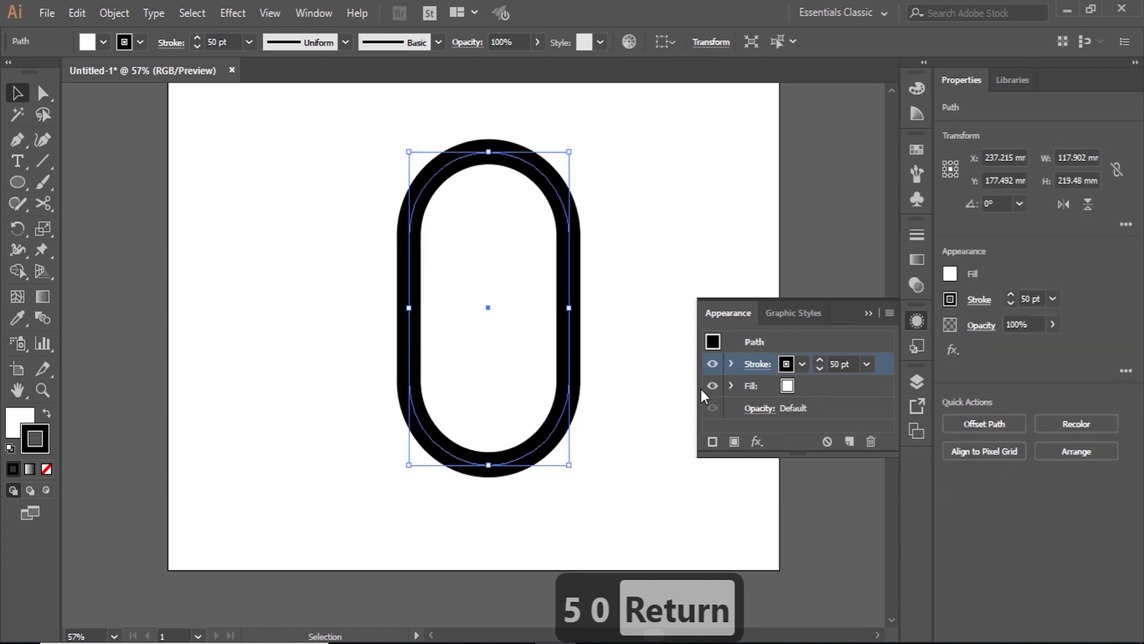
# Align the capsule's stroke to the outside of the path and duplicate that stroke attribute
pyautogui.click(749, 369)
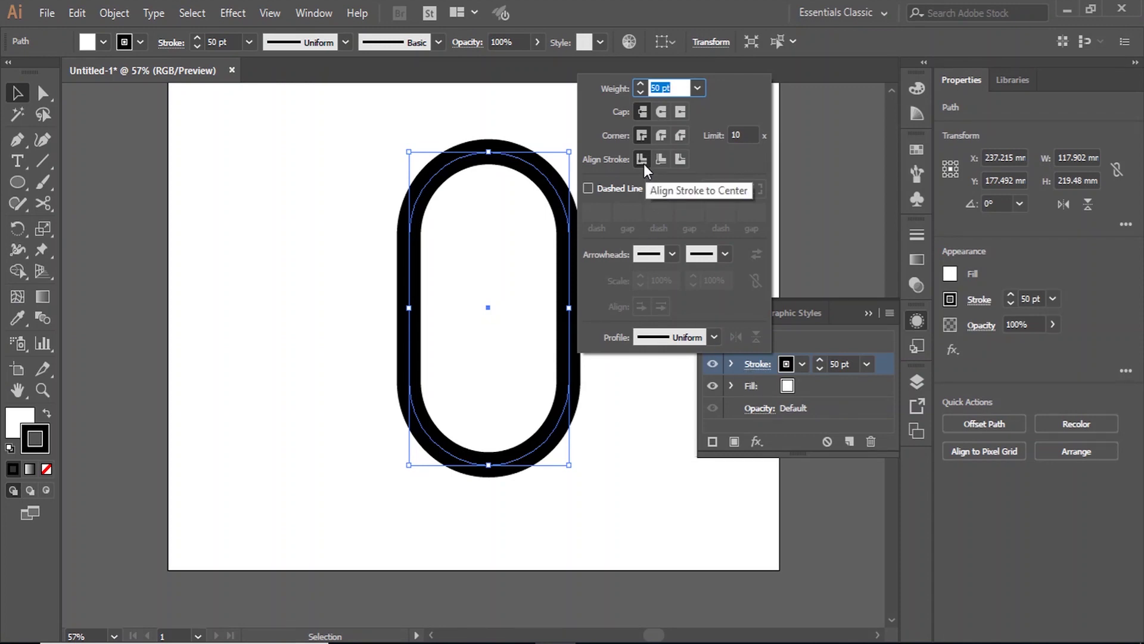
pyautogui.click(681, 161)
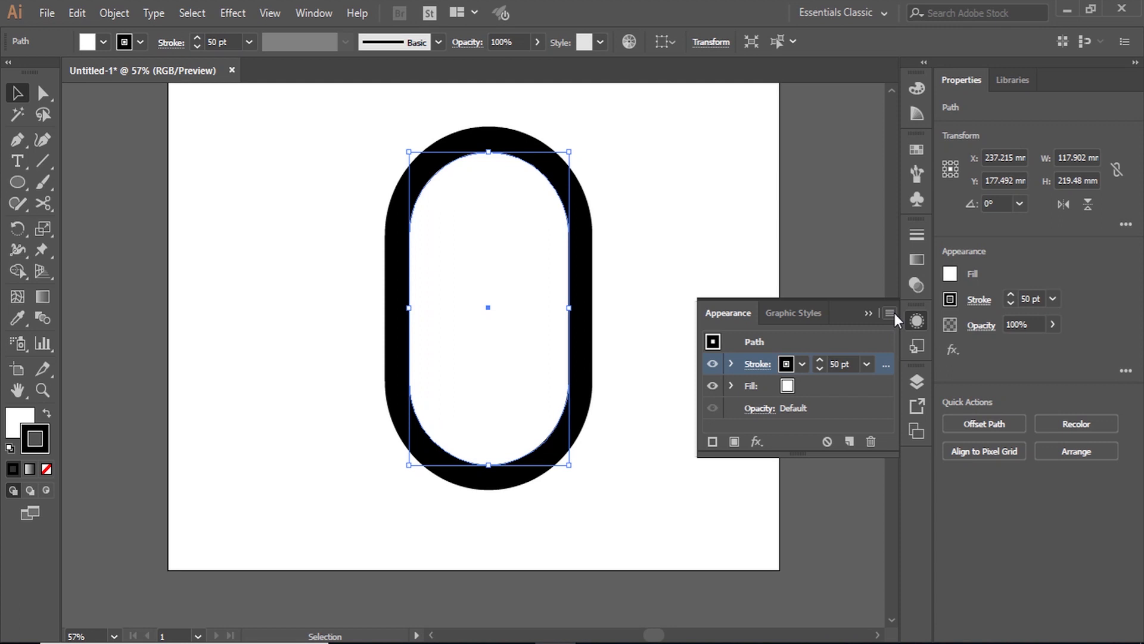
pyautogui.click(890, 313)
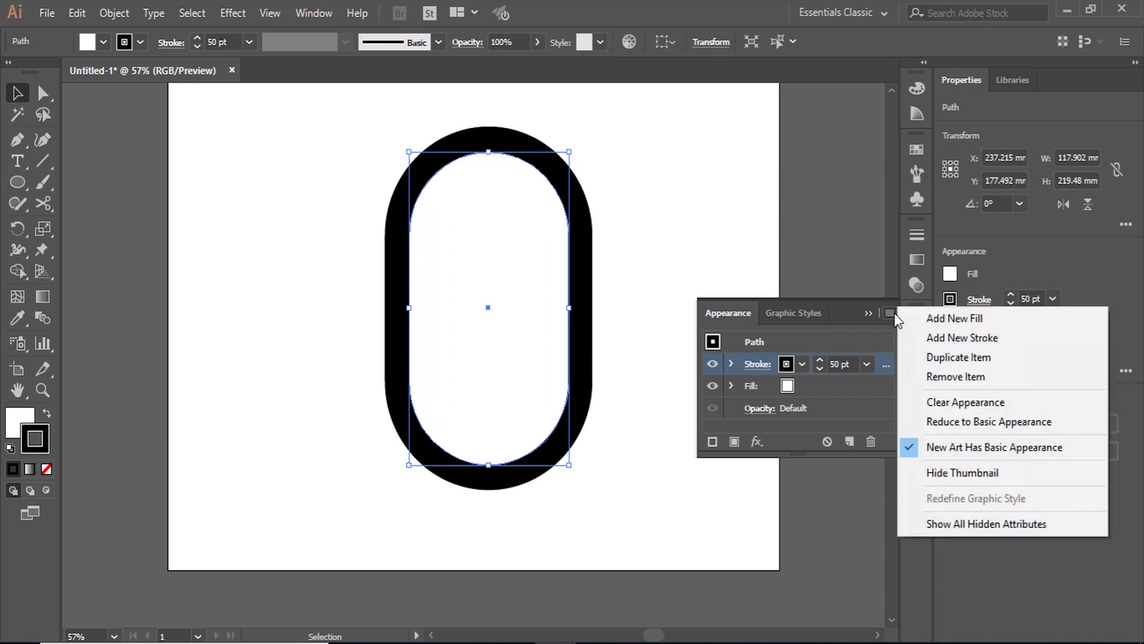
pyautogui.click(907, 356)
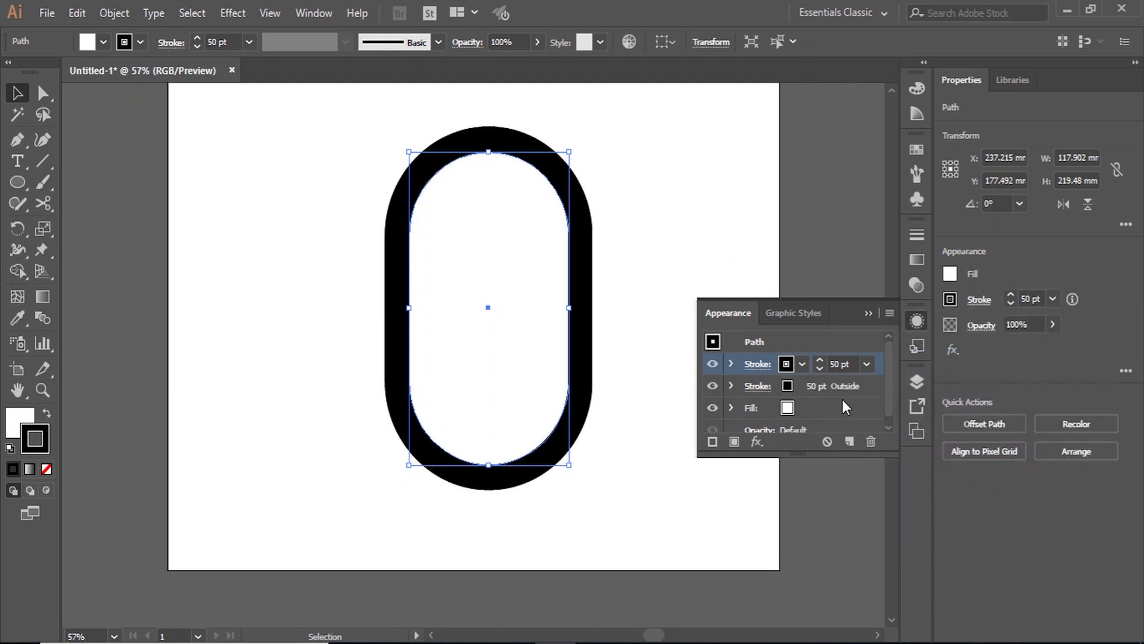
# Align the duplicated upper stroke to the inside of the path and close the Appearance settings
pyautogui.click(757, 366)
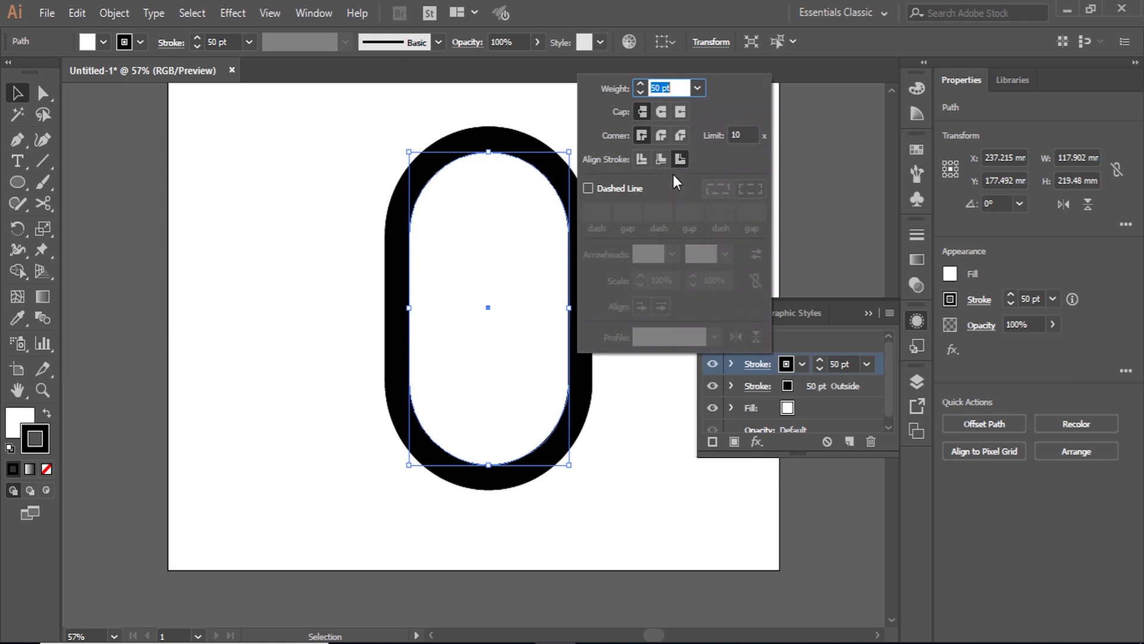
pyautogui.click(663, 164)
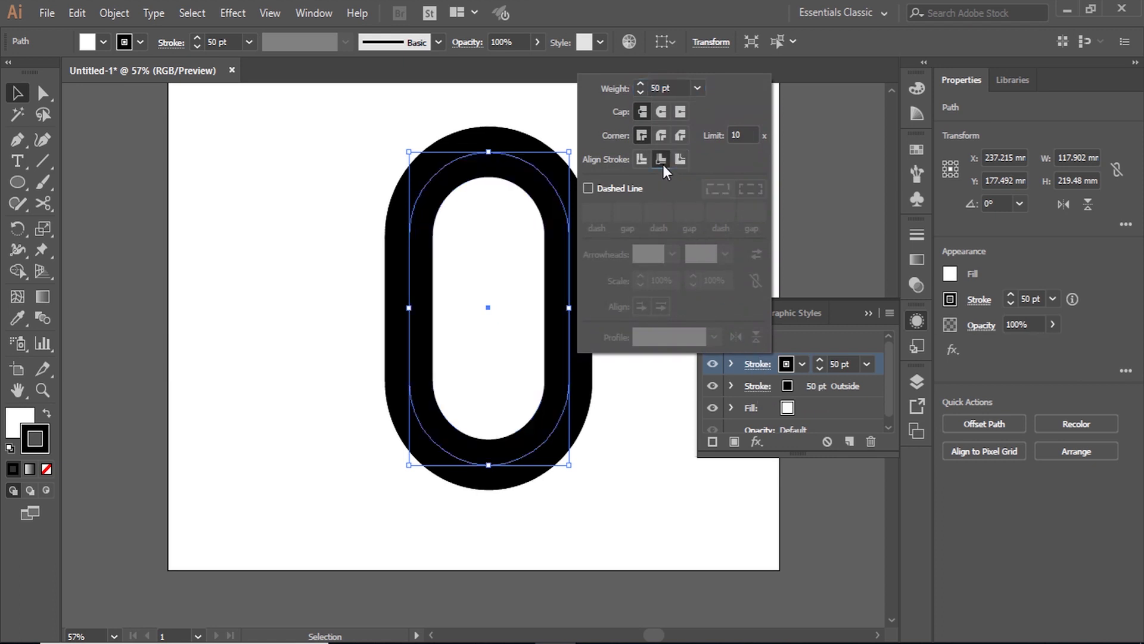
pyautogui.click(344, 371)
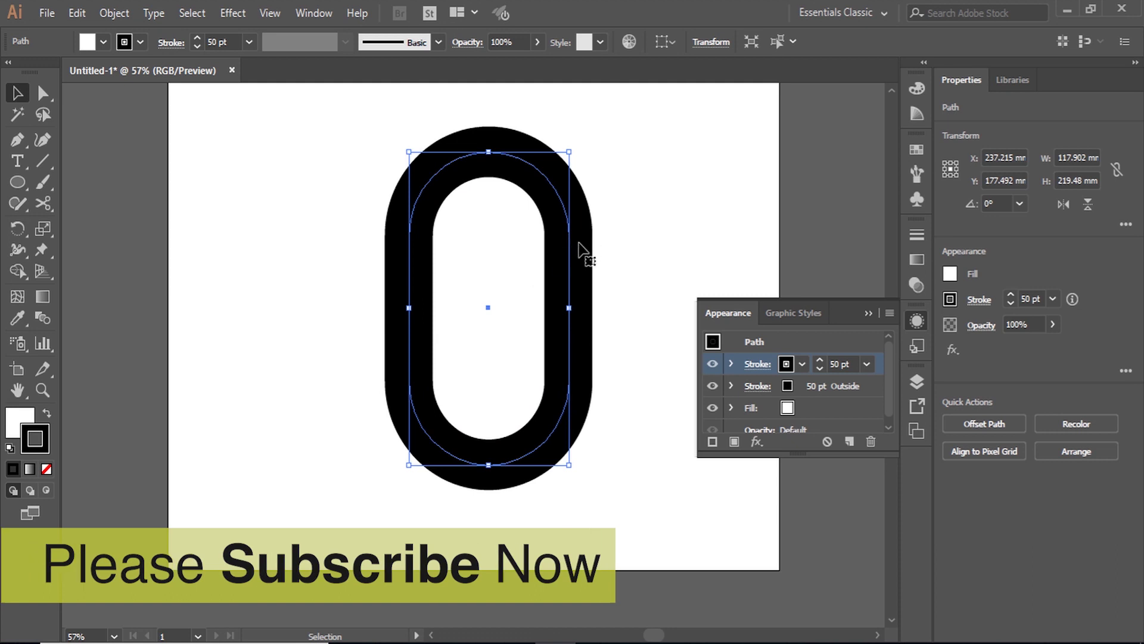
pyautogui.click(865, 312)
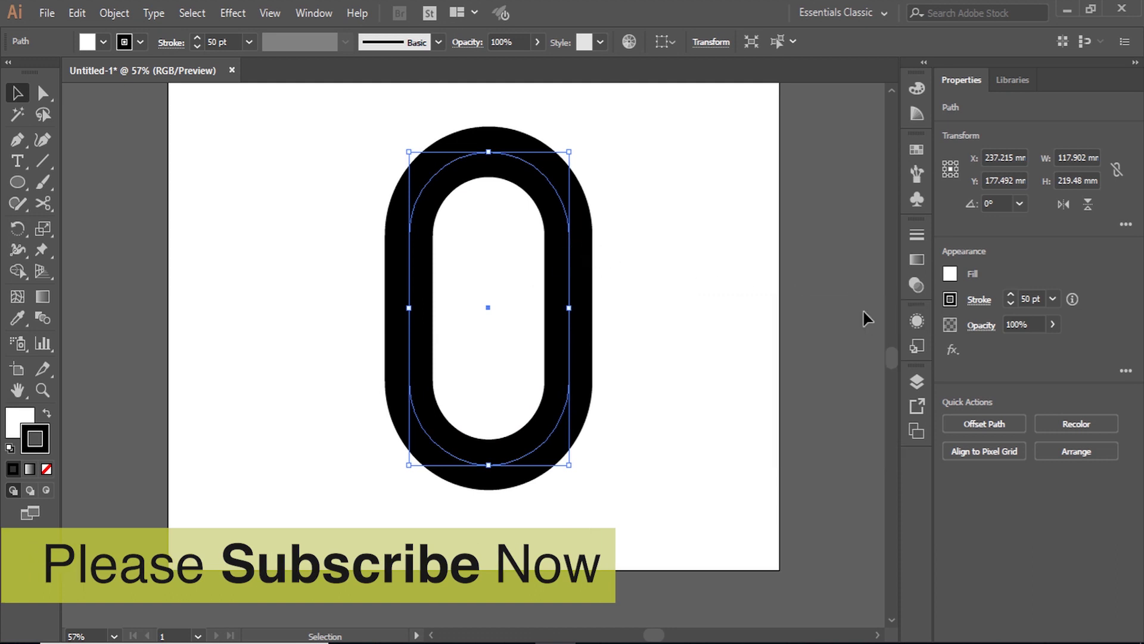
# Remove the capsule's fill and apply the default white-to-black linear gradient to its inner stroke
pyautogui.moveTo(662, 180); pyautogui.dragTo(320, 442)
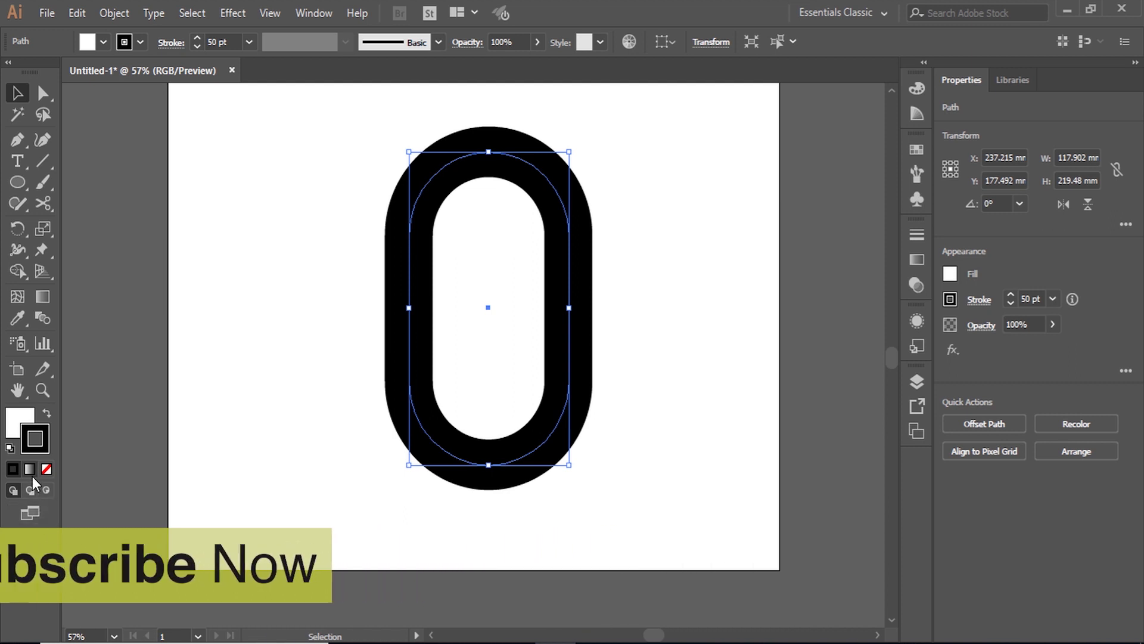
pyautogui.click(15, 424)
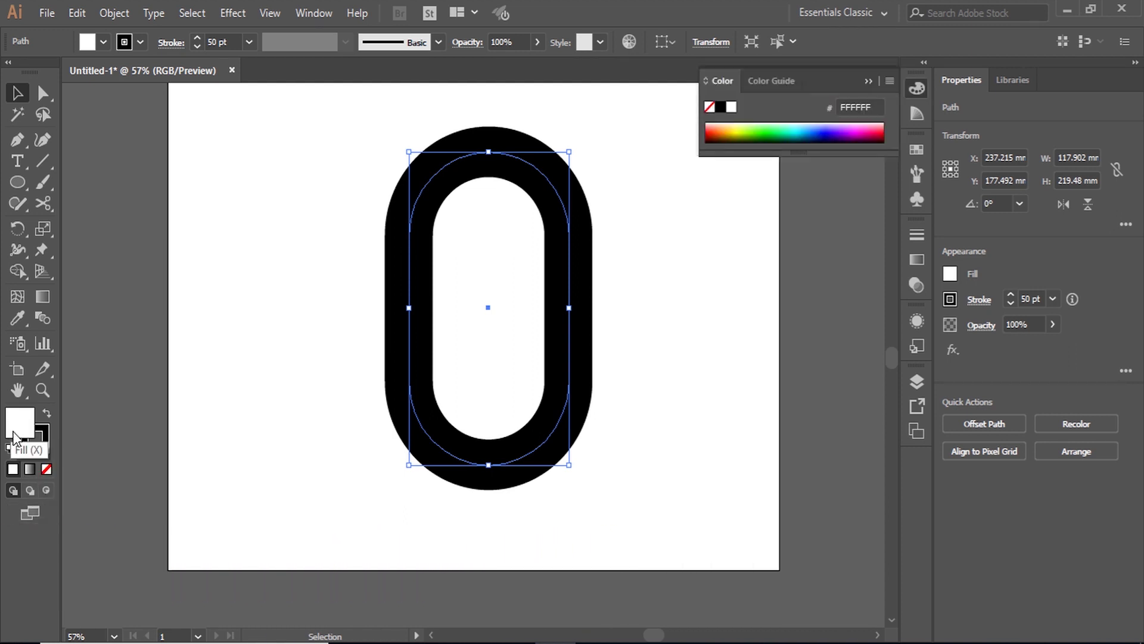
pyautogui.click(44, 470)
pyautogui.click(31, 450)
pyautogui.click(31, 469)
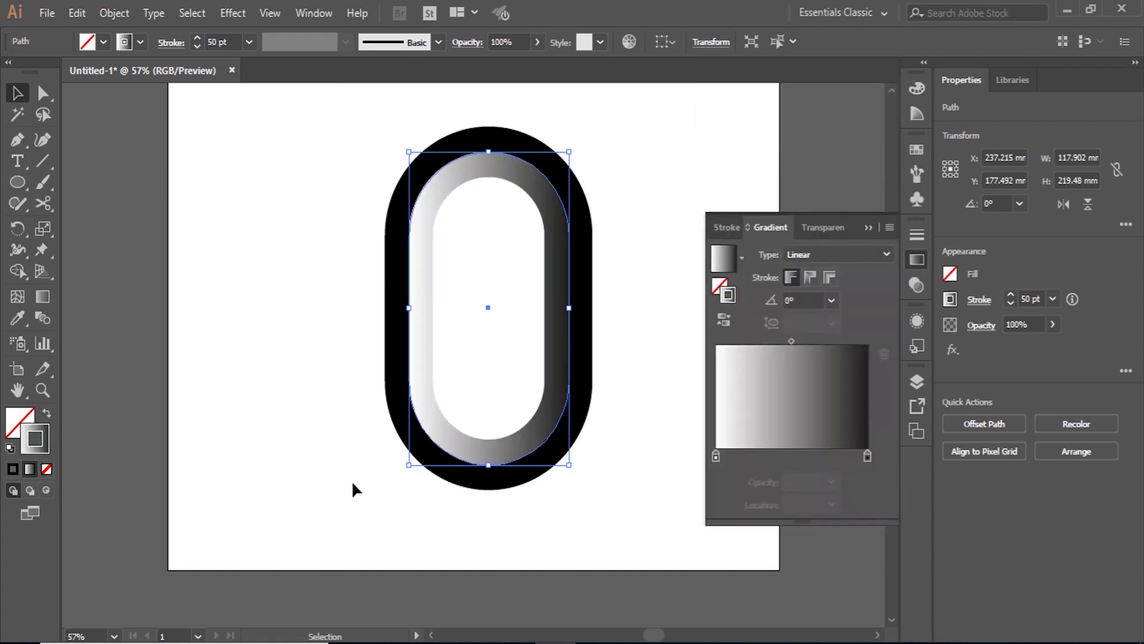
pyautogui.moveTo(628, 127); pyautogui.dragTo(387, 544)
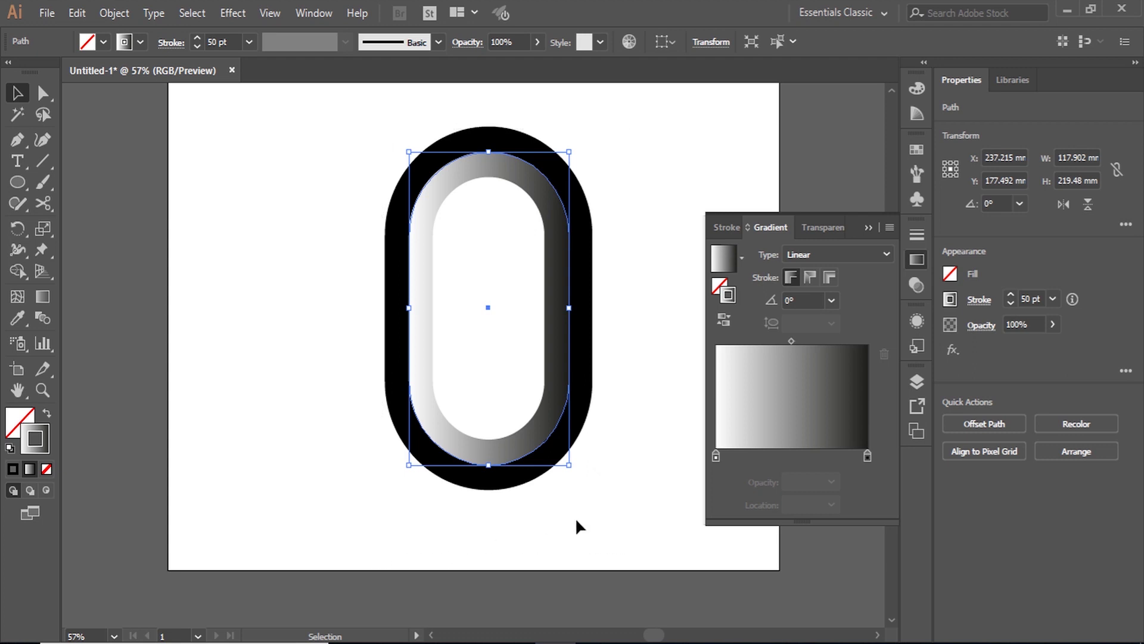
# Recolor the inner stroke's gradient with a blue start stop and a magenta end stop
pyautogui.click(717, 456)
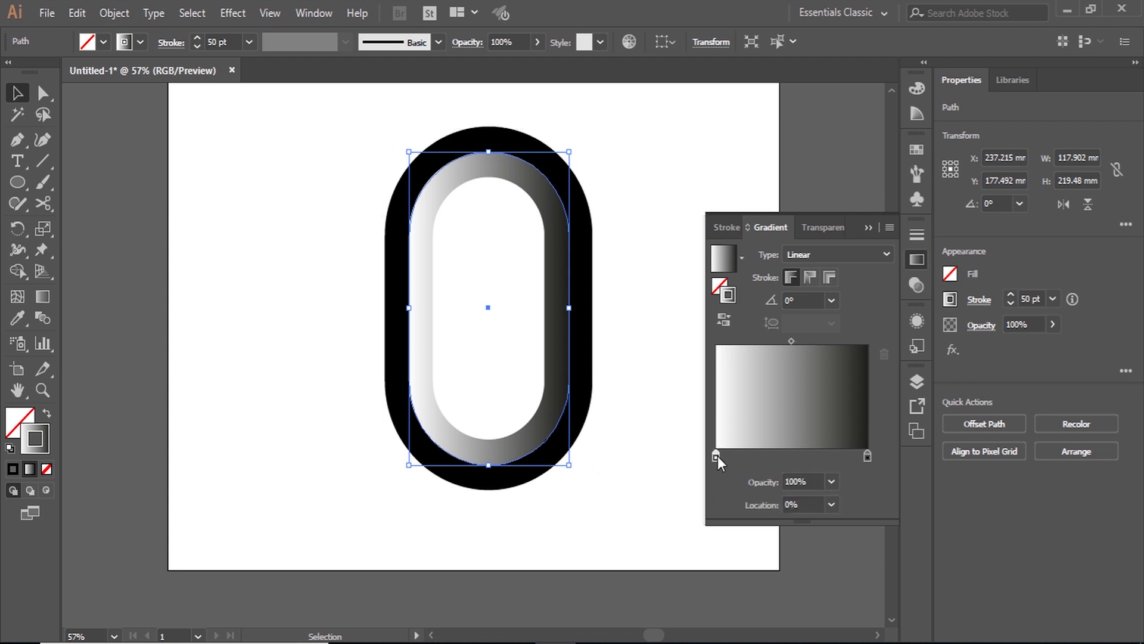
pyautogui.doubleClick(717, 456)
pyautogui.click(744, 188)
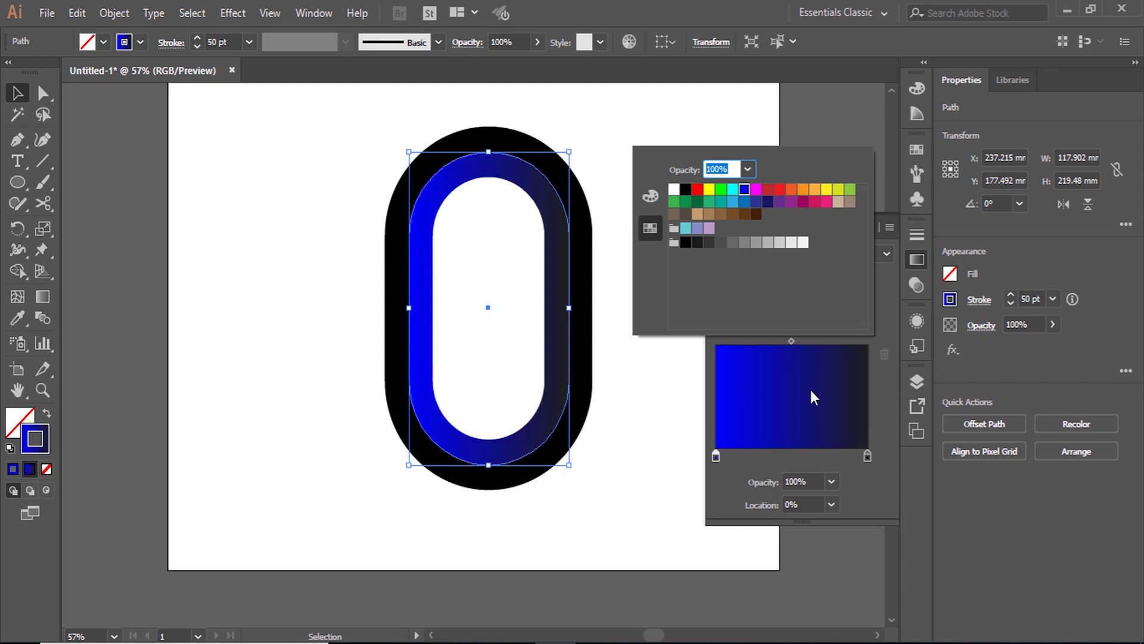
pyautogui.click(867, 456)
pyautogui.doubleClick(867, 457)
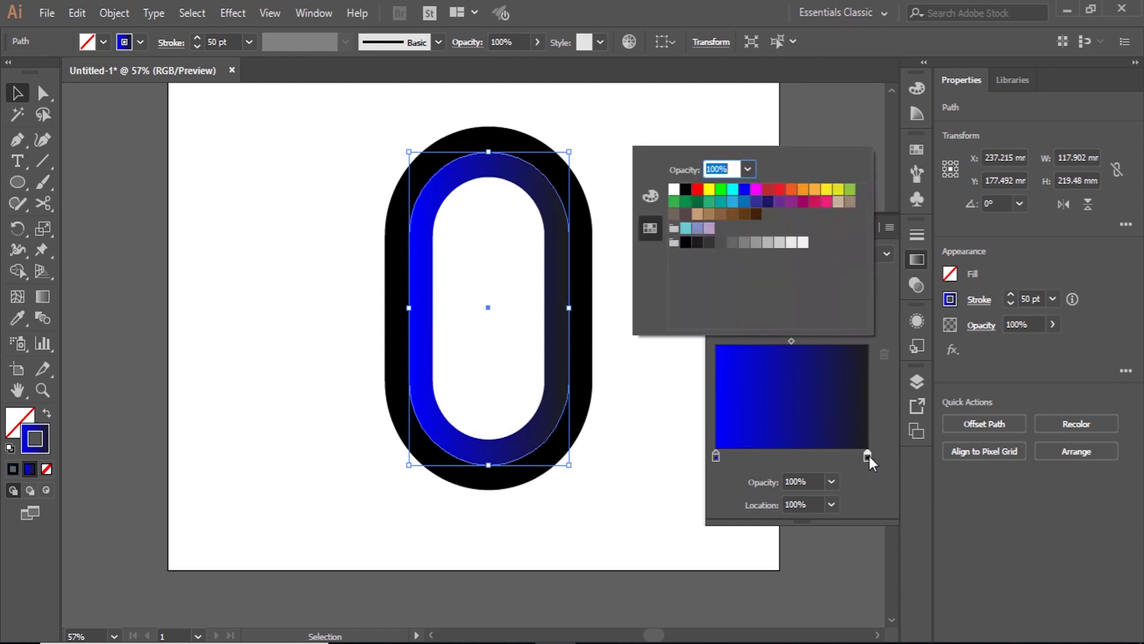
pyautogui.click(757, 189)
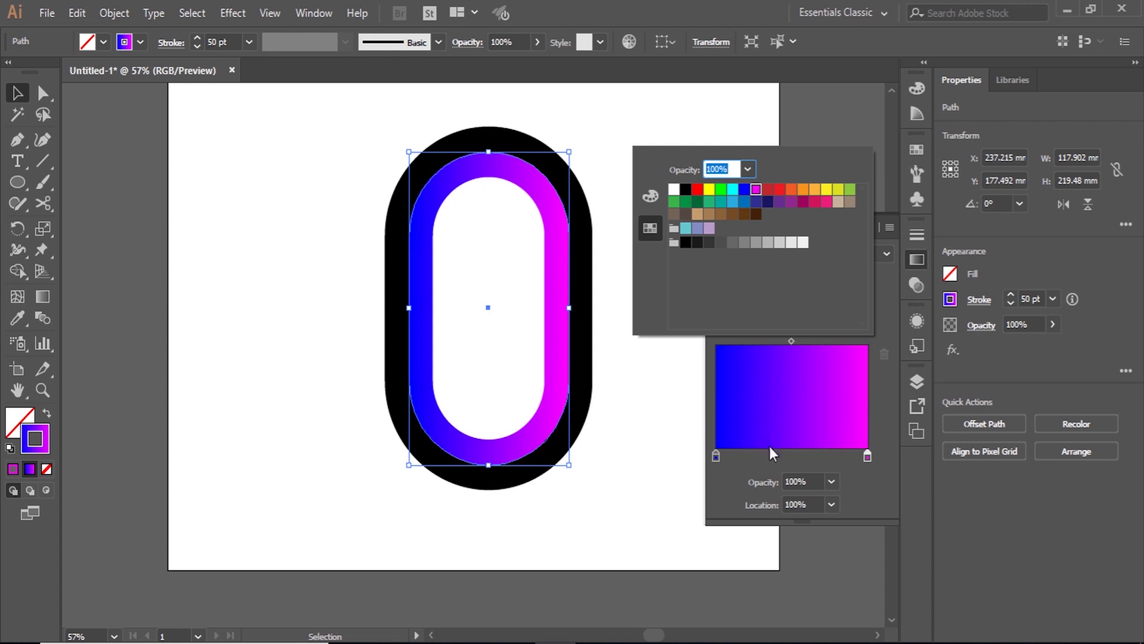
pyautogui.press('Escape')
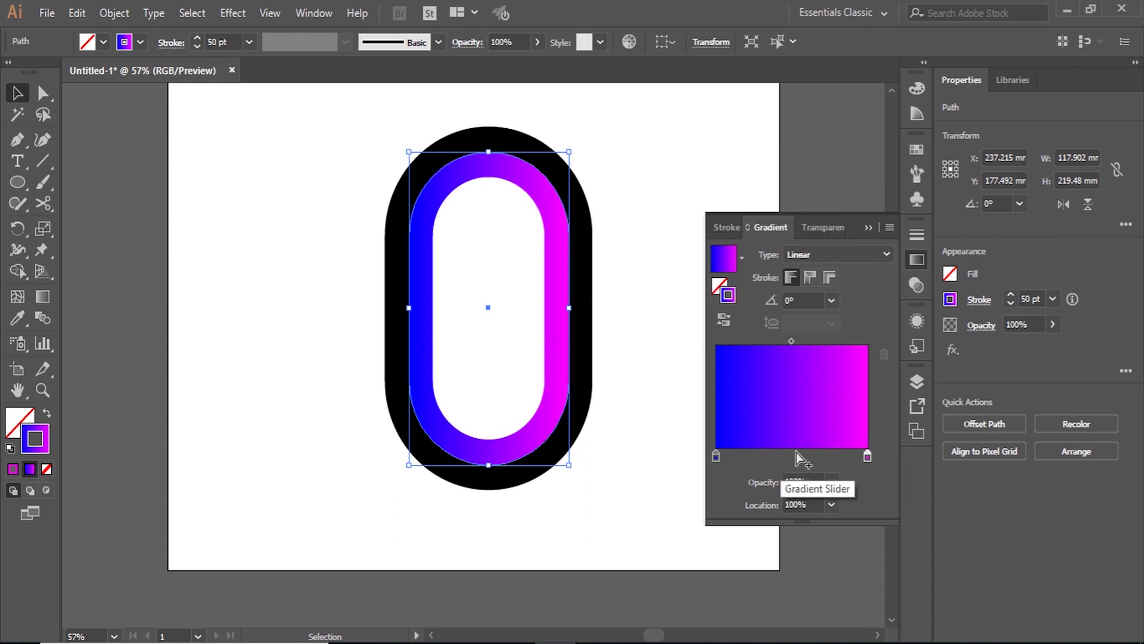
# Add a cyan middle stop at about 56% to the inner stroke's gradient, keeping the magenta stop at the end
pyautogui.click(799, 451)
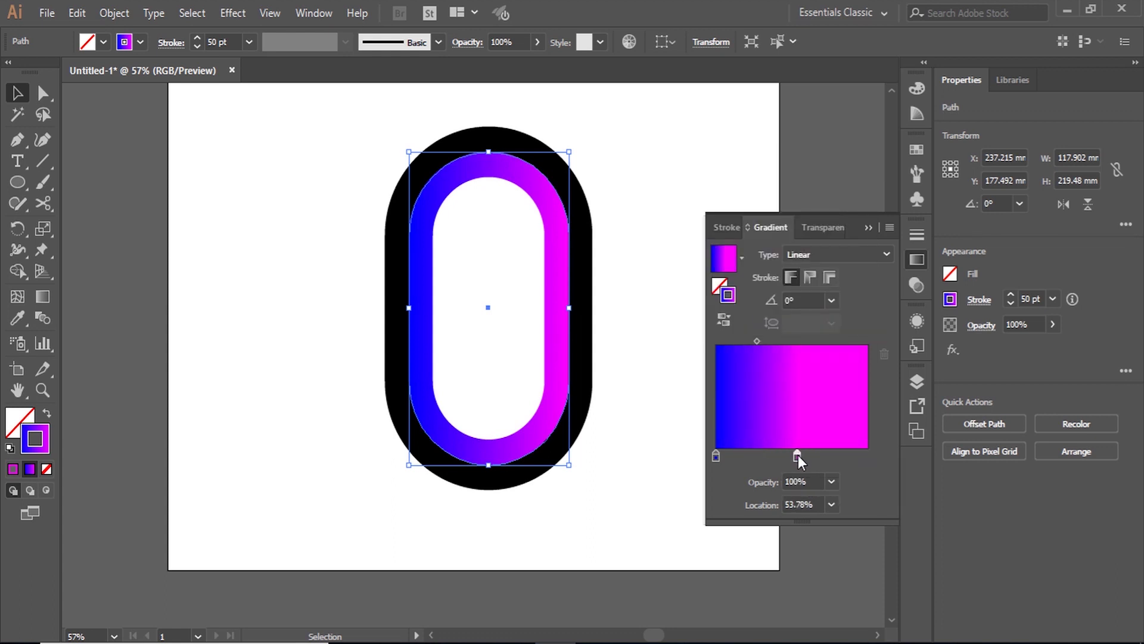
pyautogui.moveTo(798, 457); pyautogui.dragTo(879, 461)
pyautogui.click(801, 451)
pyautogui.doubleClick(801, 455)
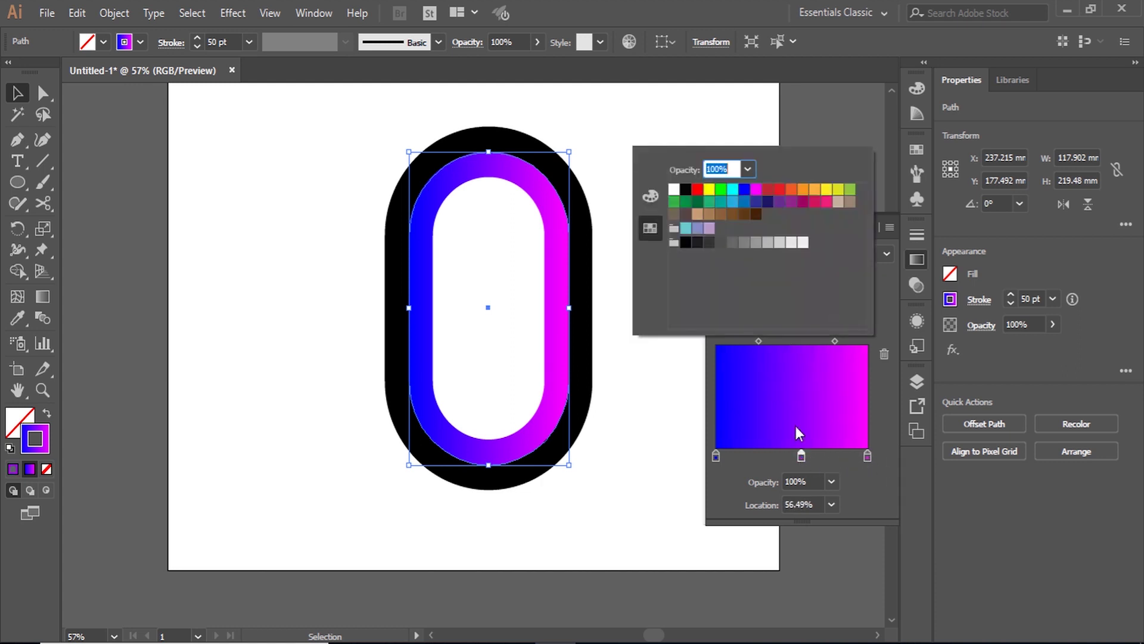
pyautogui.click(732, 189)
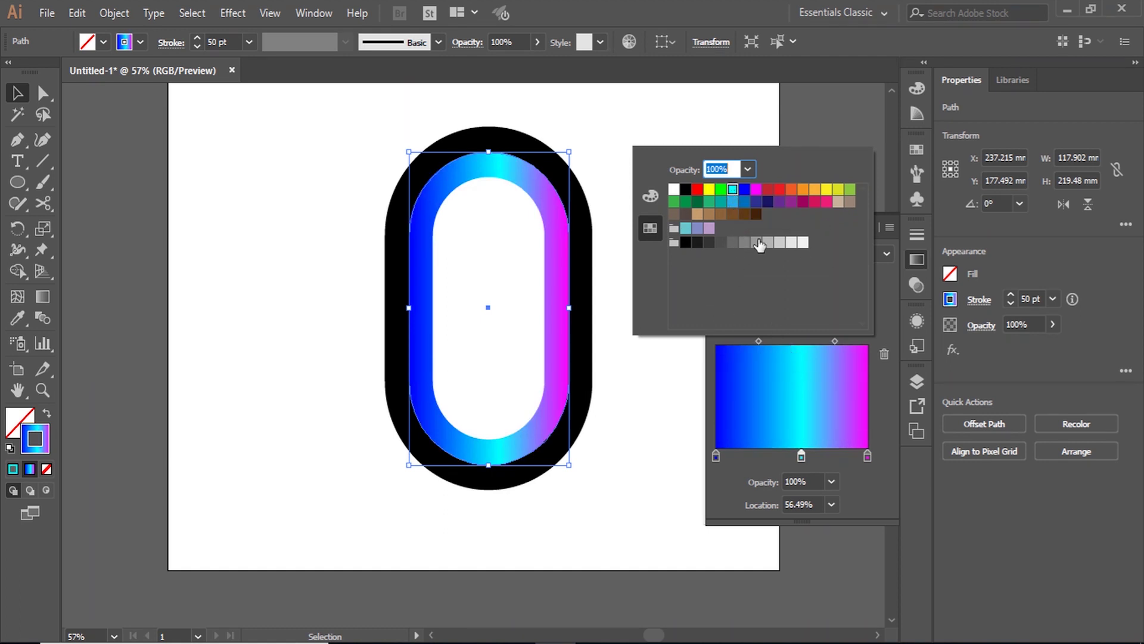
pyautogui.click(841, 468)
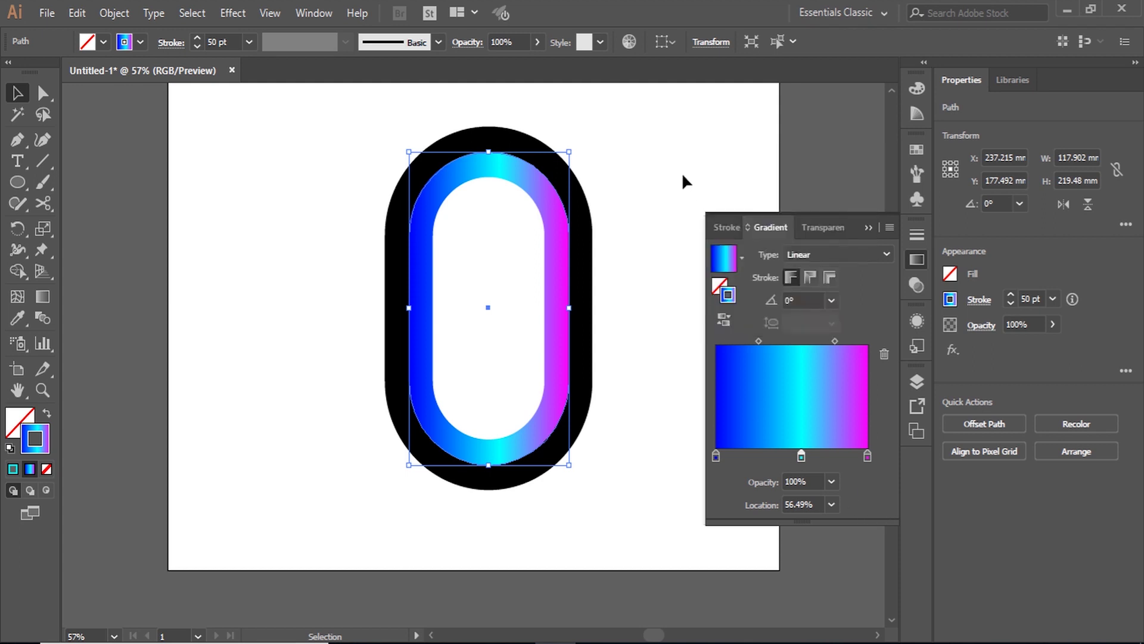
# Target the capsule's 50 pt outside stroke and apply the same blue-cyan-magenta gradient to it
pyautogui.hotkey('ctrl', 'shift', 'a')
pyautogui.click(917, 321)
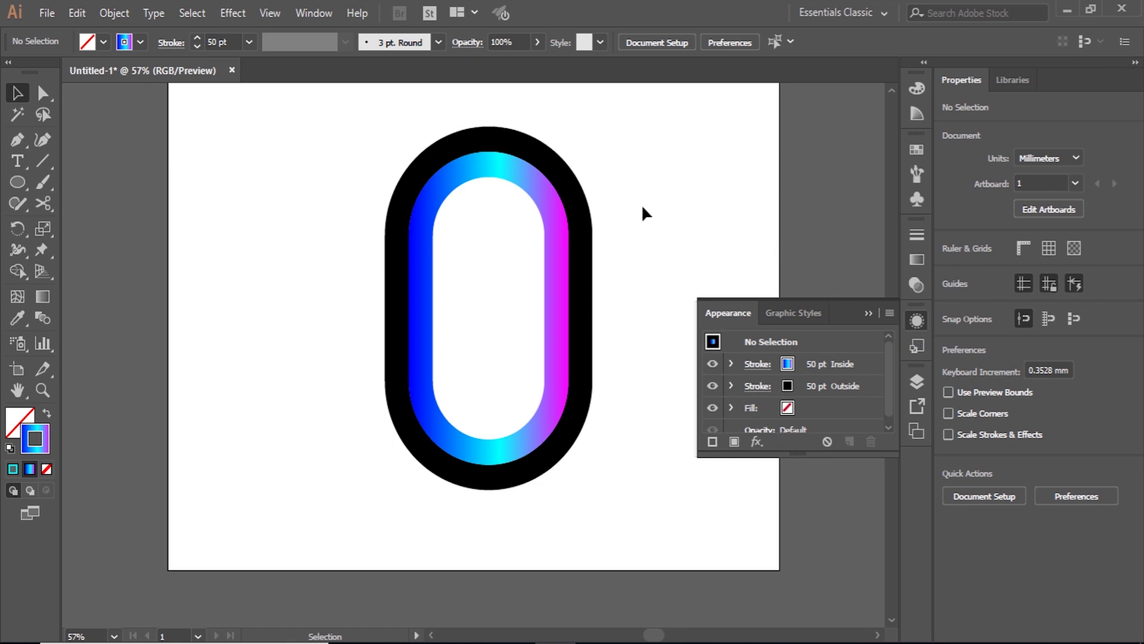
pyautogui.click(314, 14)
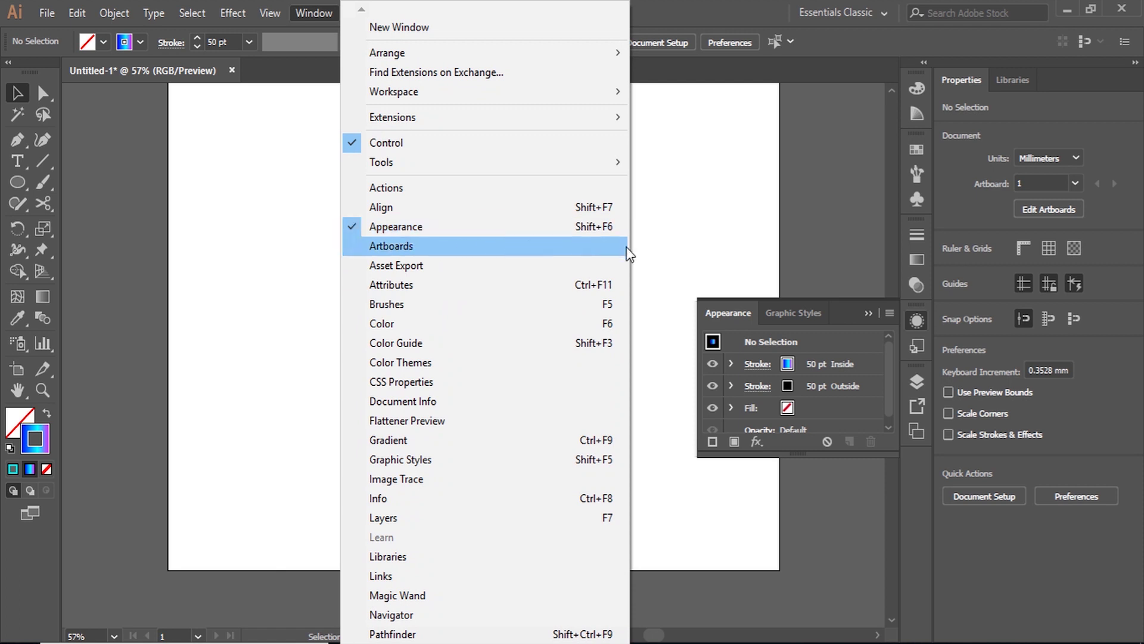
pyautogui.click(677, 240)
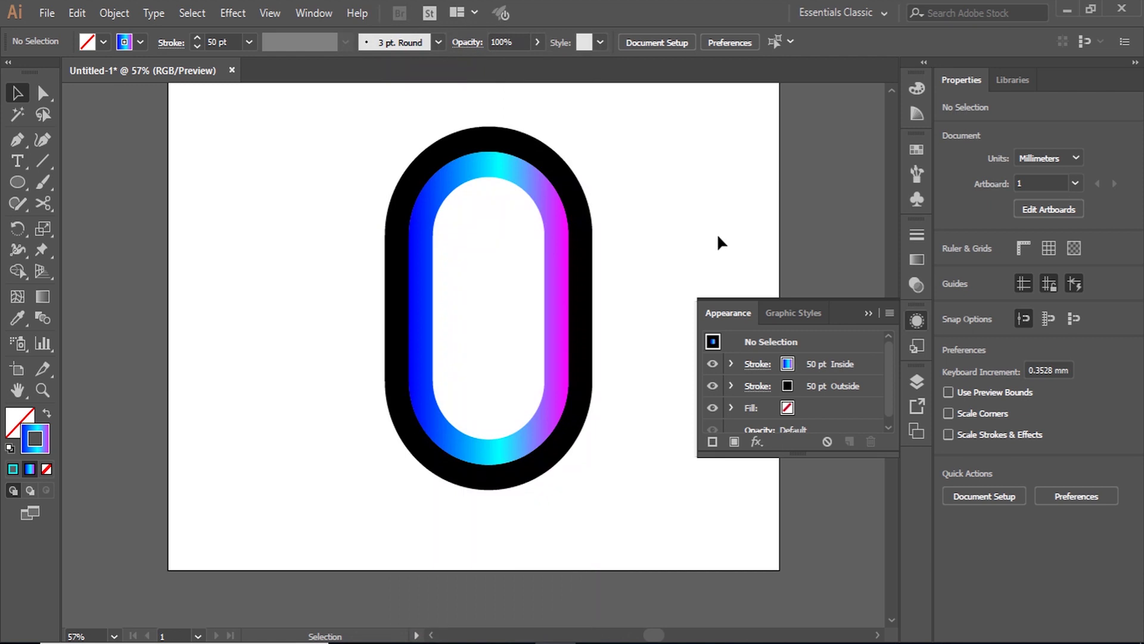
pyautogui.click(824, 388)
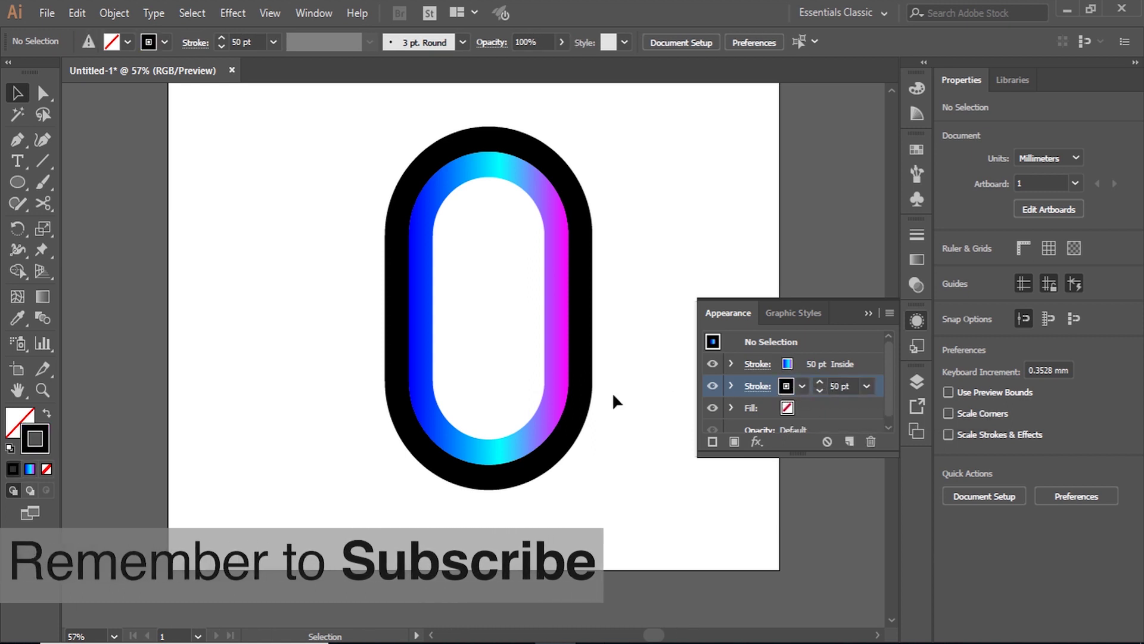
pyautogui.click(35, 468)
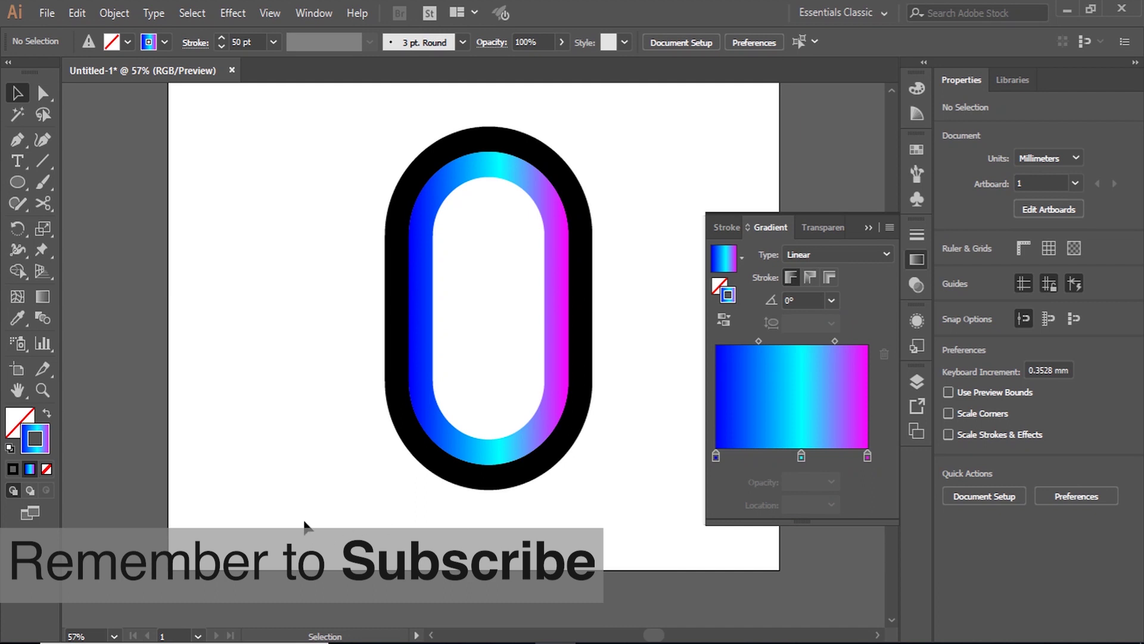
pyautogui.moveTo(635, 120); pyautogui.dragTo(298, 593)
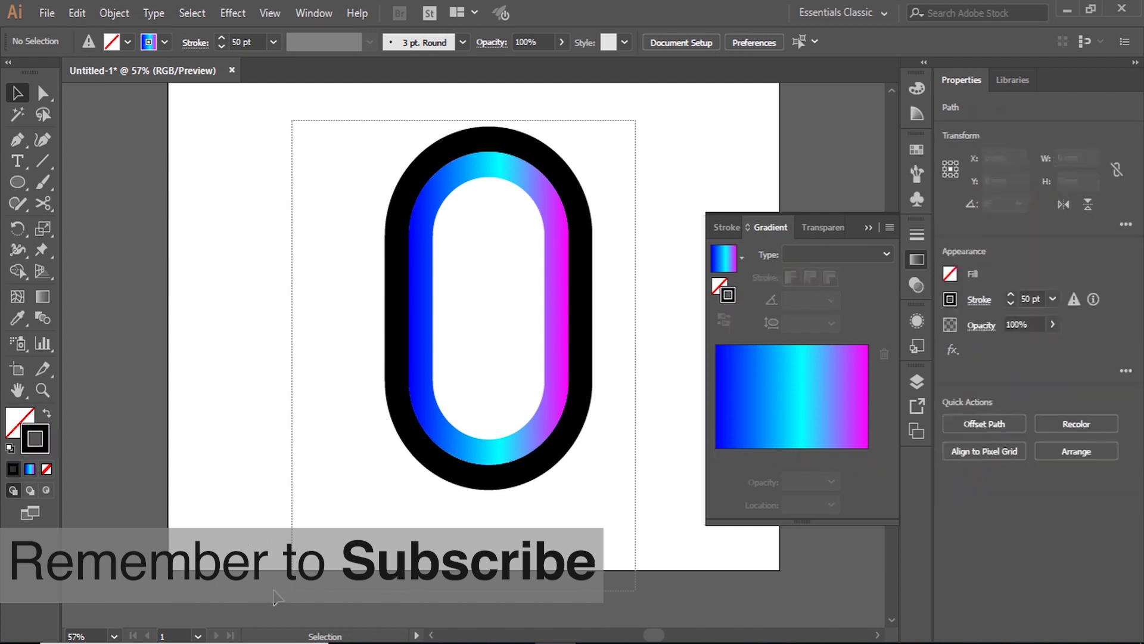
pyautogui.click(29, 468)
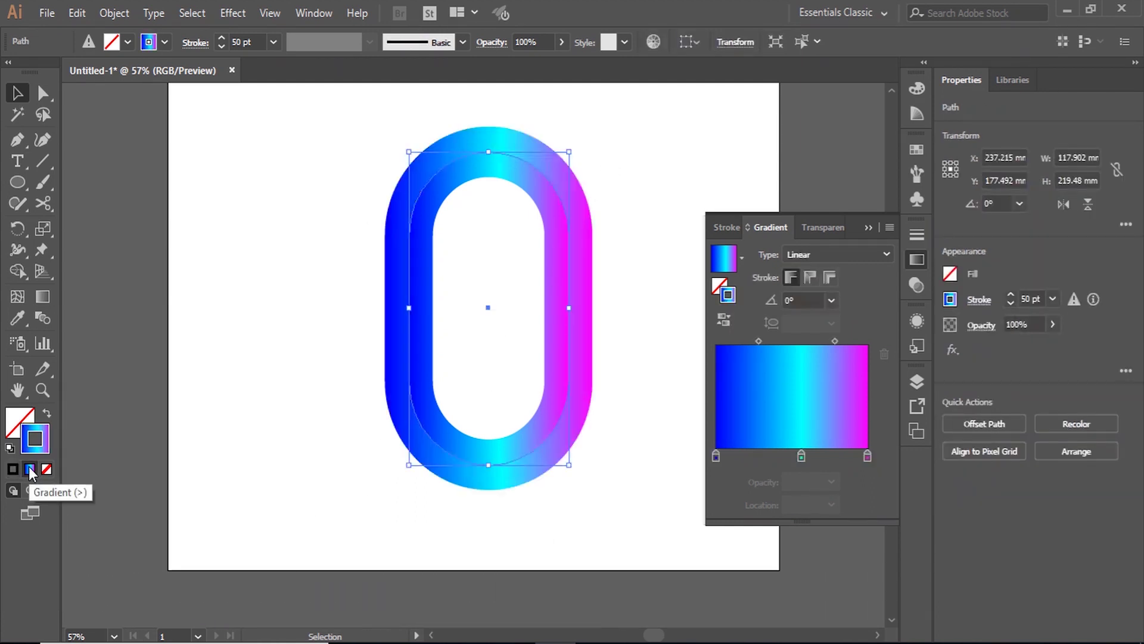
pyautogui.click(301, 336)
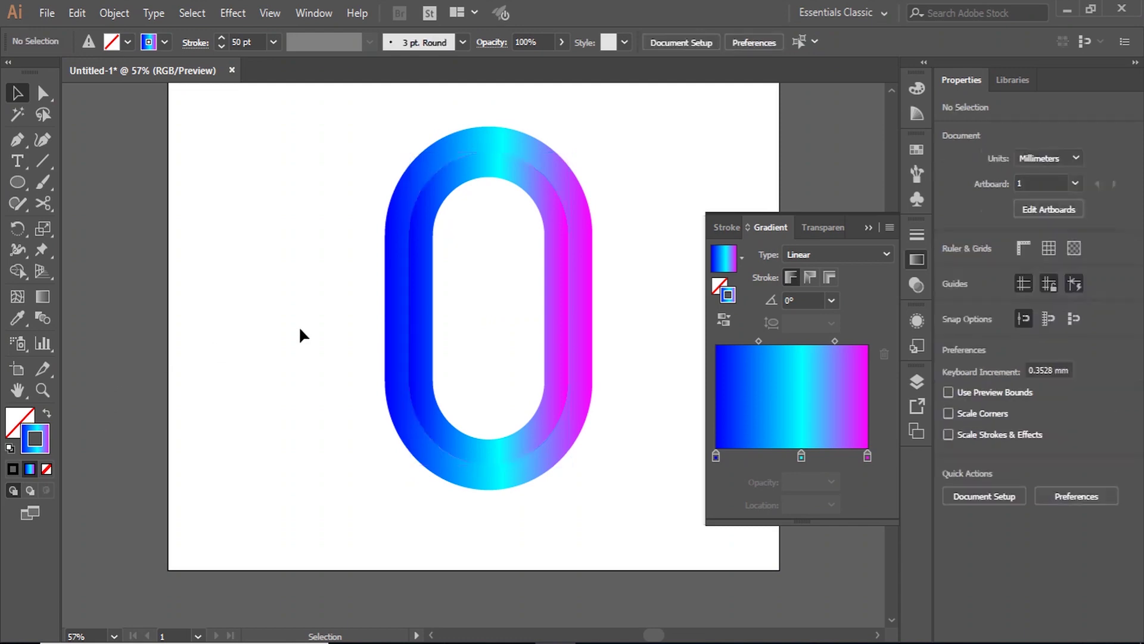
pyautogui.click(867, 228)
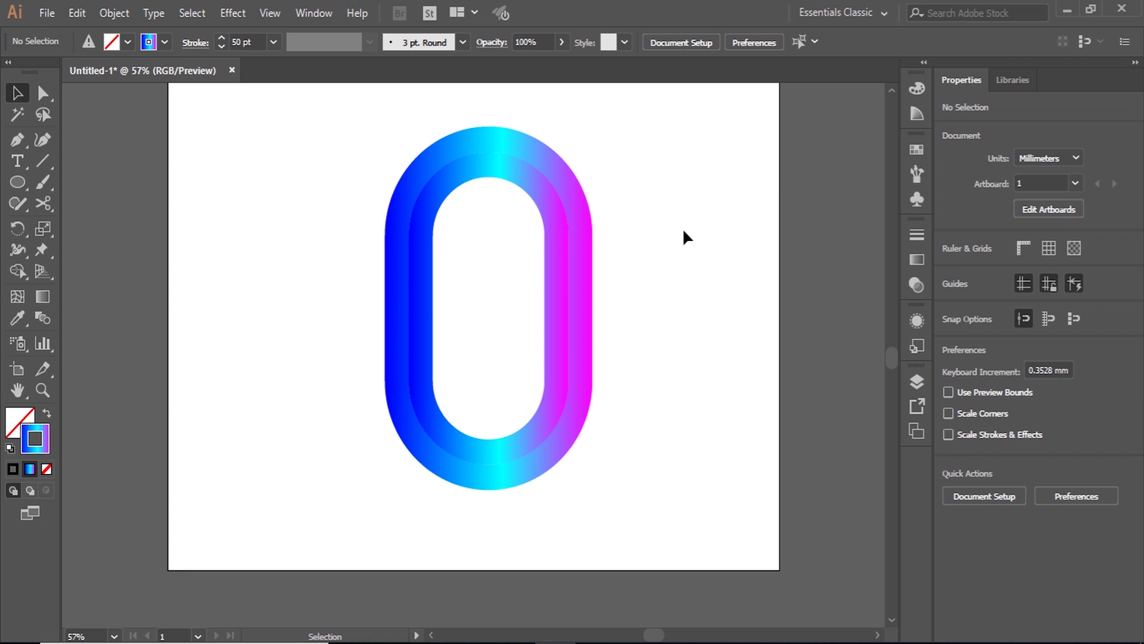
# Set the capsule's outside stroke weight to 60 pt and deselect the capsule
pyautogui.scroll(-1, 611, 307)
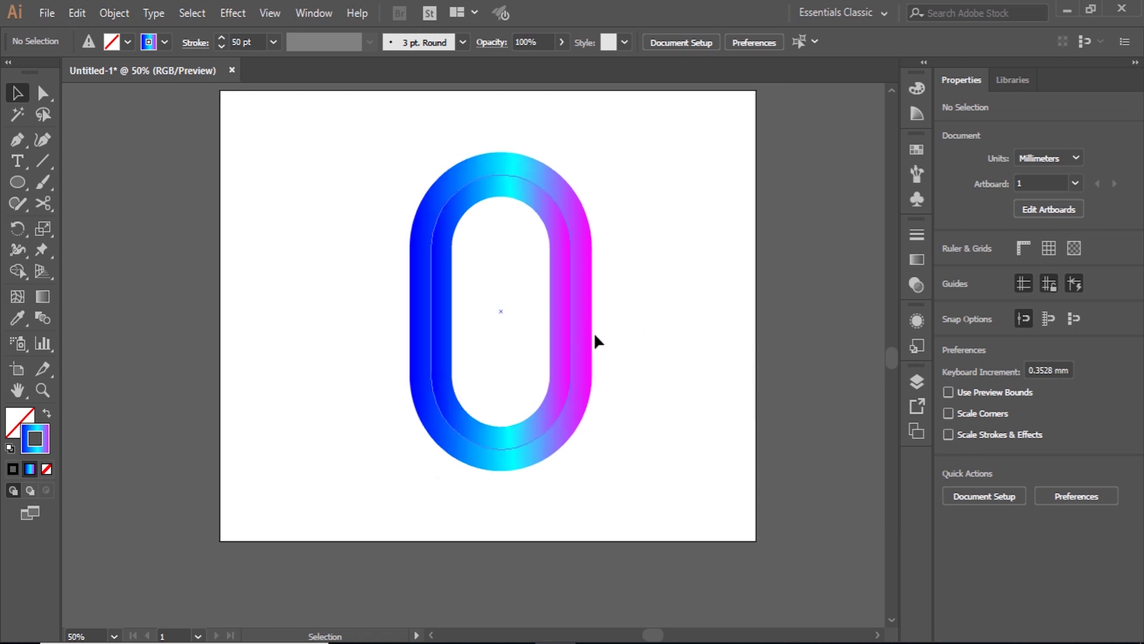
pyautogui.click(572, 271)
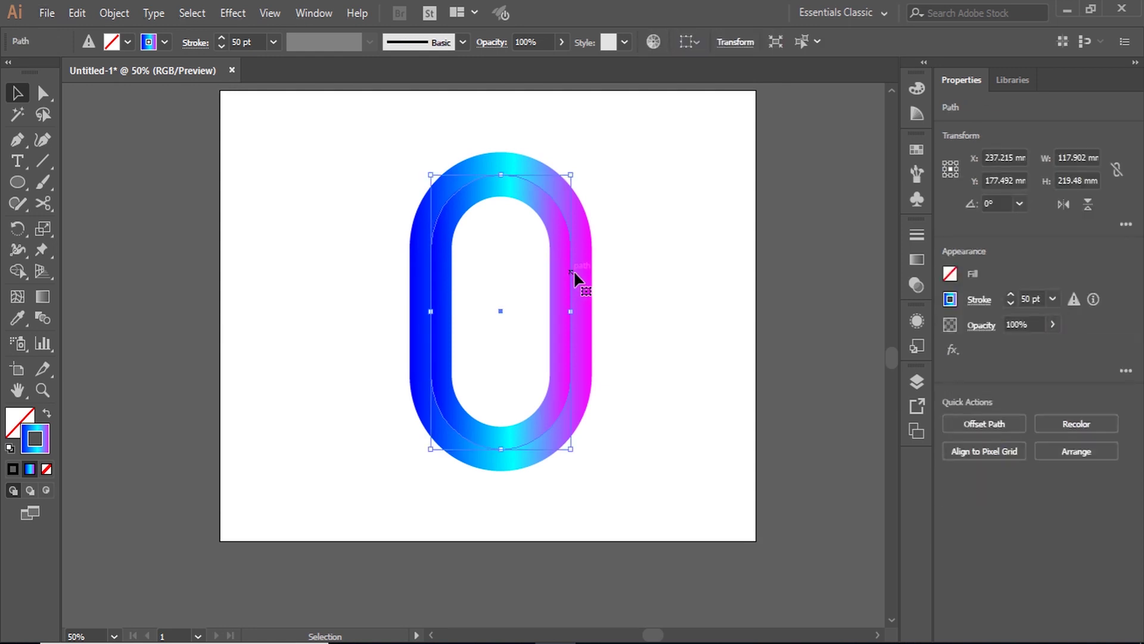
pyautogui.click(924, 320)
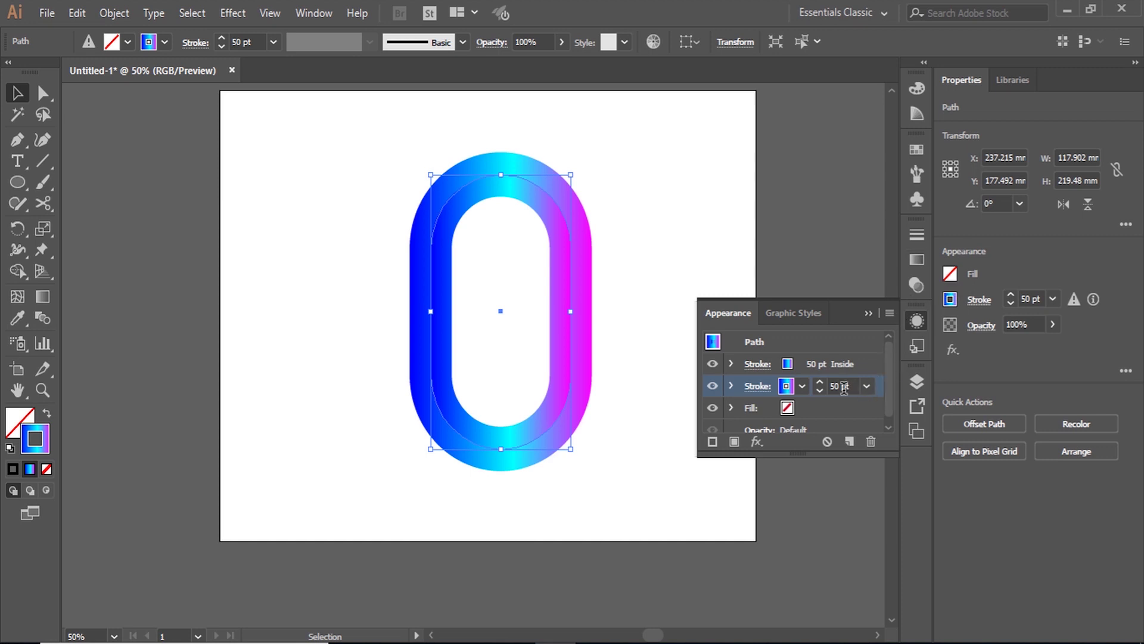
pyautogui.click(821, 392)
pyautogui.click(821, 392)
pyautogui.click(821, 392)
pyautogui.click(821, 392)
pyautogui.click(821, 391)
pyautogui.click(821, 391)
pyautogui.click(821, 391)
pyautogui.click(820, 382)
pyautogui.click(820, 382)
pyautogui.click(821, 382)
pyautogui.click(820, 382)
pyautogui.click(820, 382)
pyautogui.click(821, 382)
pyautogui.click(820, 382)
pyautogui.click(820, 382)
pyautogui.click(820, 382)
pyautogui.click(821, 382)
pyautogui.click(820, 382)
pyautogui.click(820, 382)
pyautogui.click(821, 382)
pyautogui.click(752, 227)
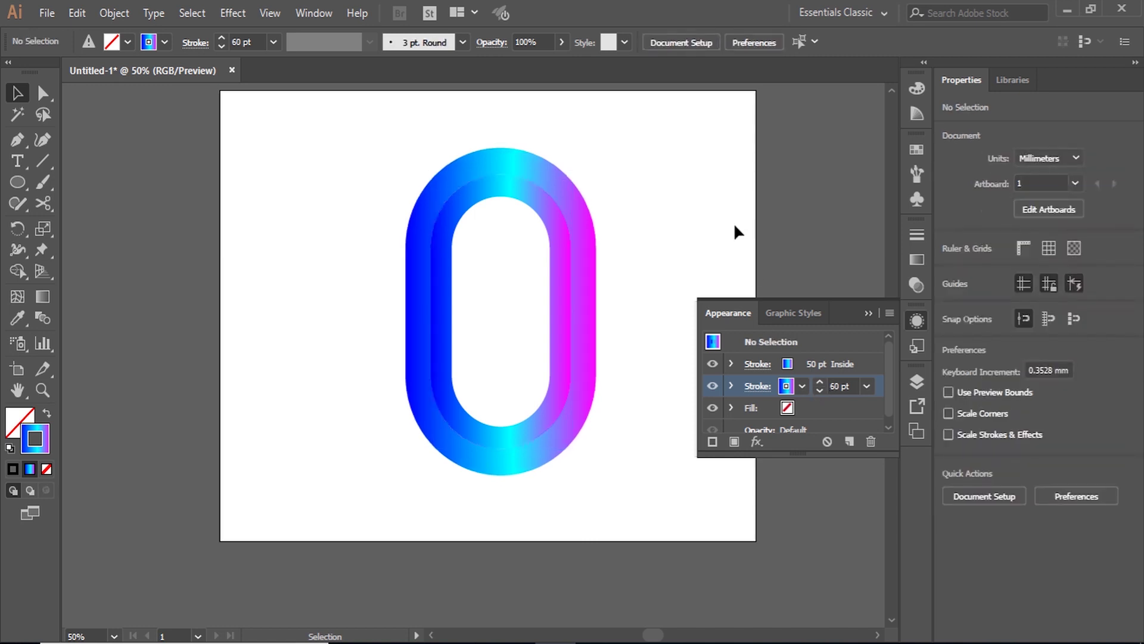
# Set the gradient angle of the capsule's outside stroke to 30° and deselect the capsule
pyautogui.moveTo(670, 117); pyautogui.dragTo(350, 541)
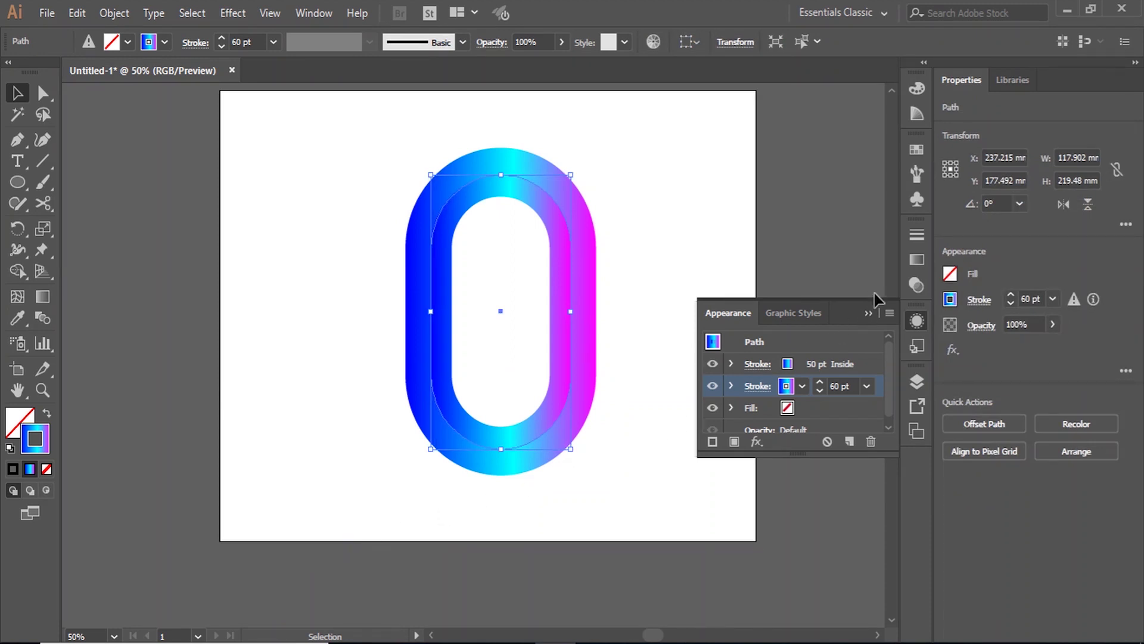
pyautogui.click(915, 263)
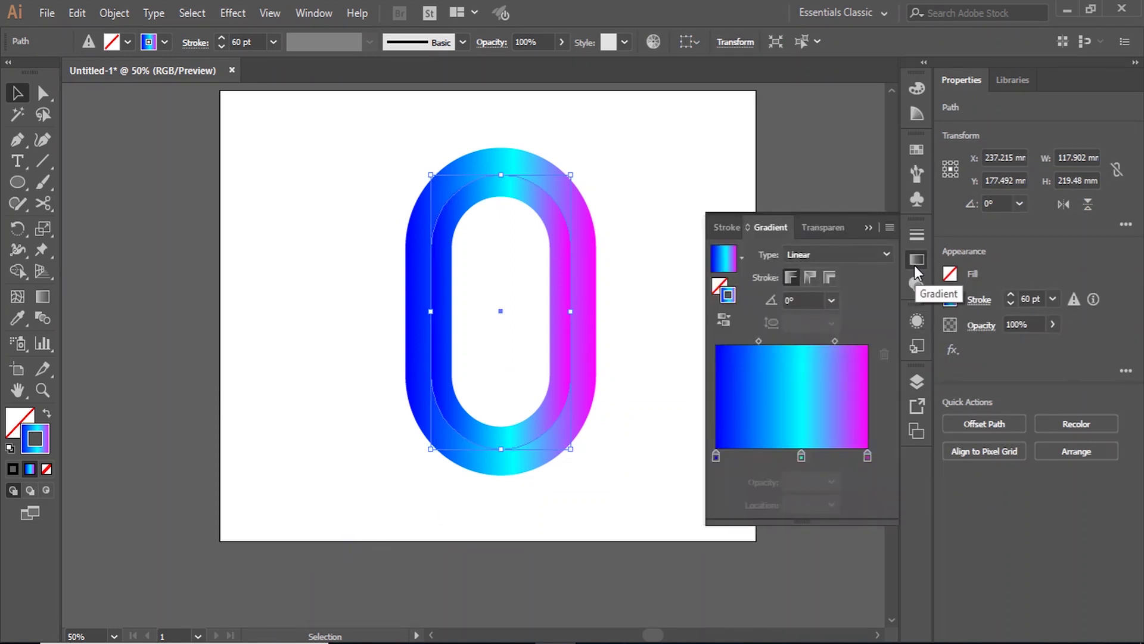
pyautogui.click(807, 300)
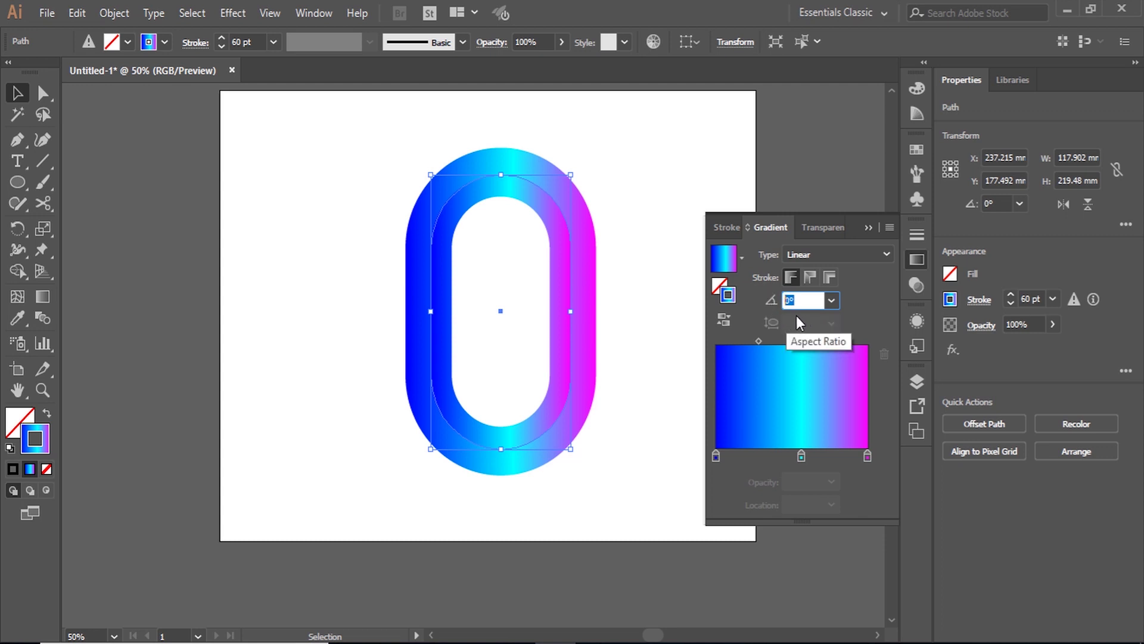
pyautogui.write('30')
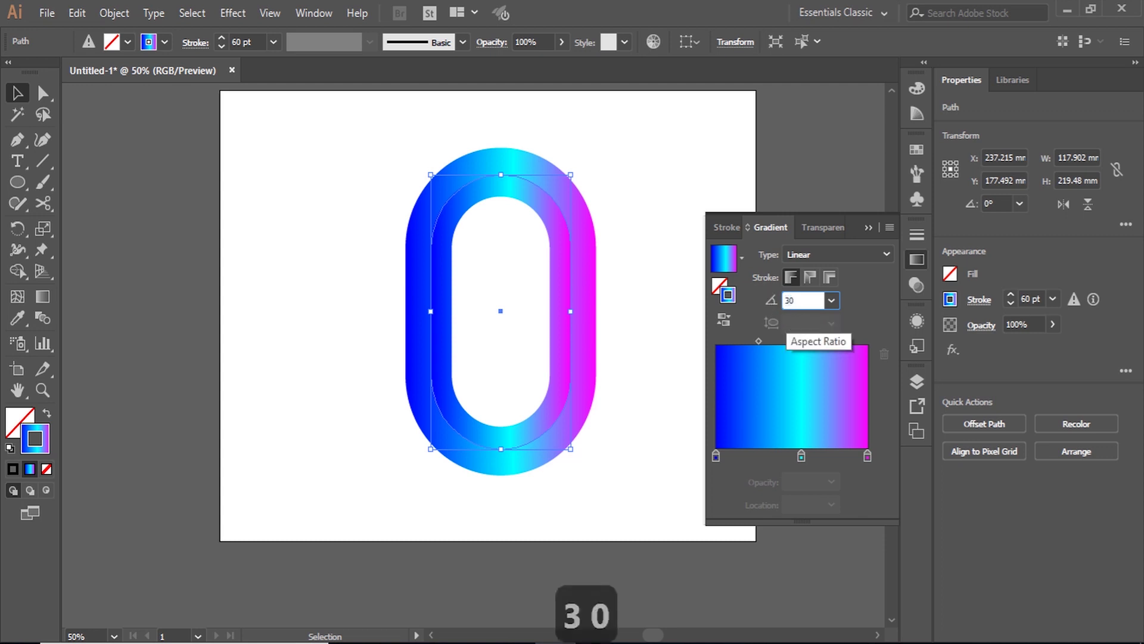
pyautogui.press('Return')
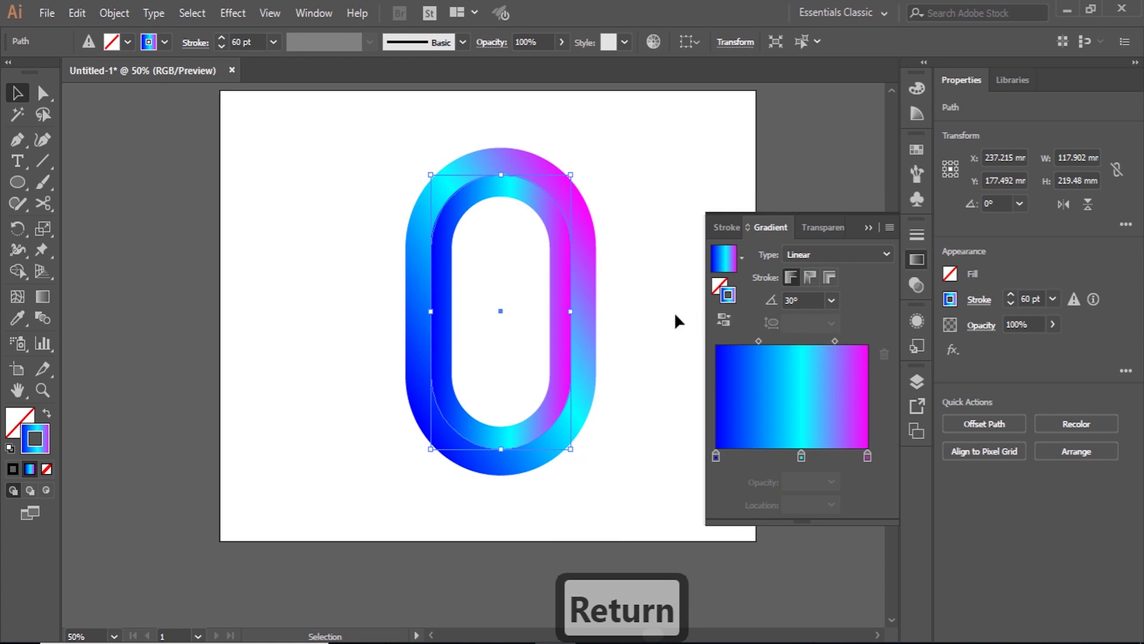
pyautogui.click(663, 330)
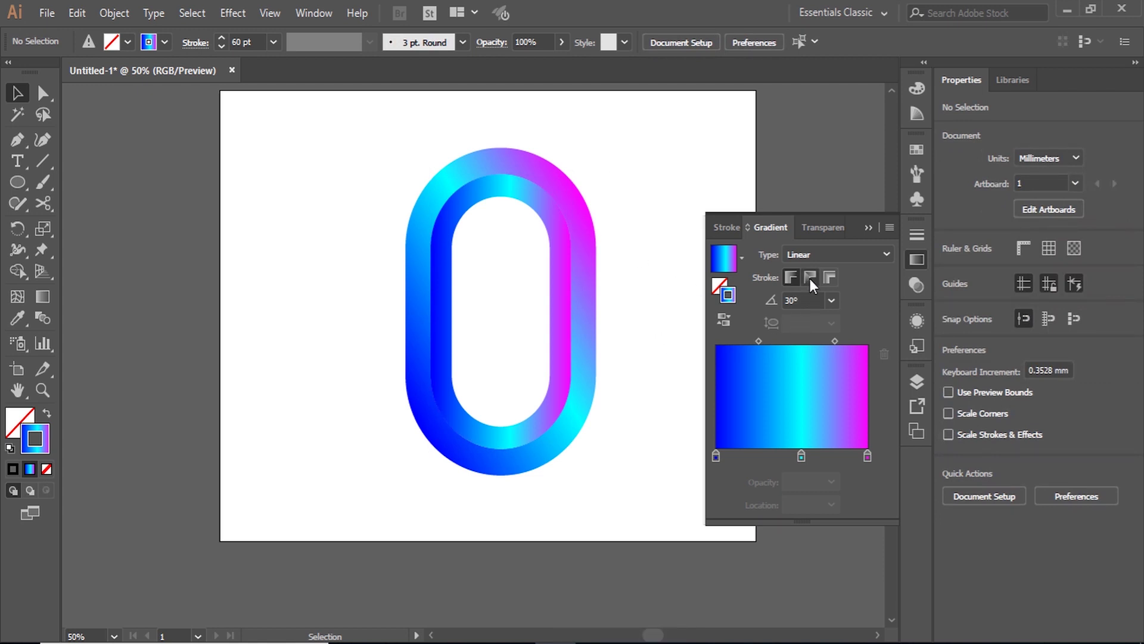
# Try to reset the outside stroke's gradient angle to 0° and reselect the capsule
pyautogui.click(842, 259)
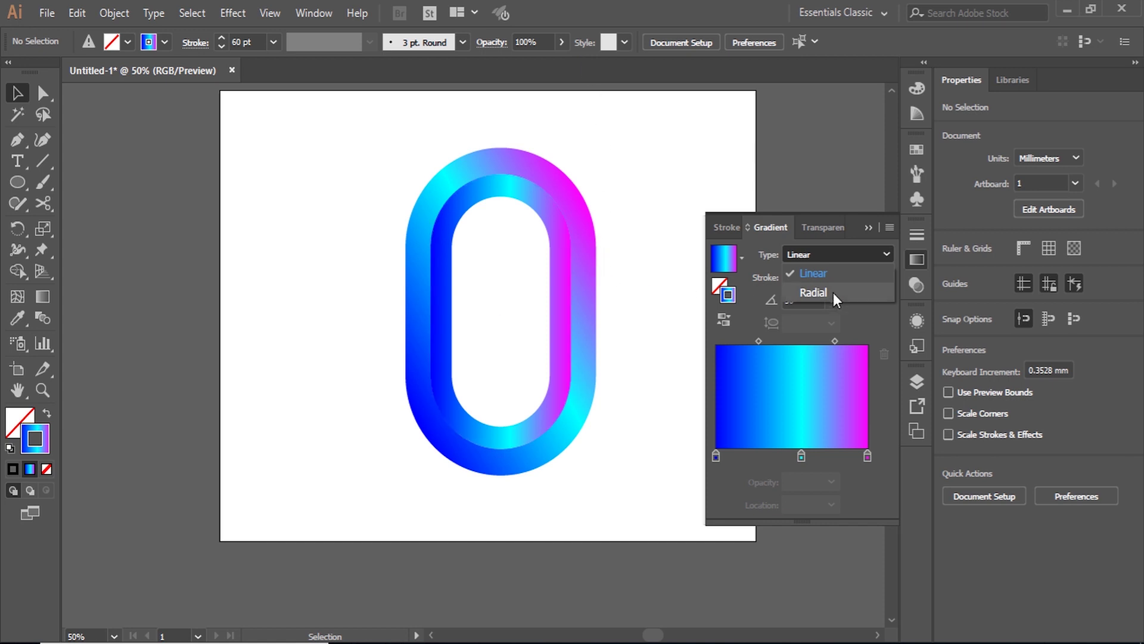
pyautogui.click(864, 314)
pyautogui.click(804, 299)
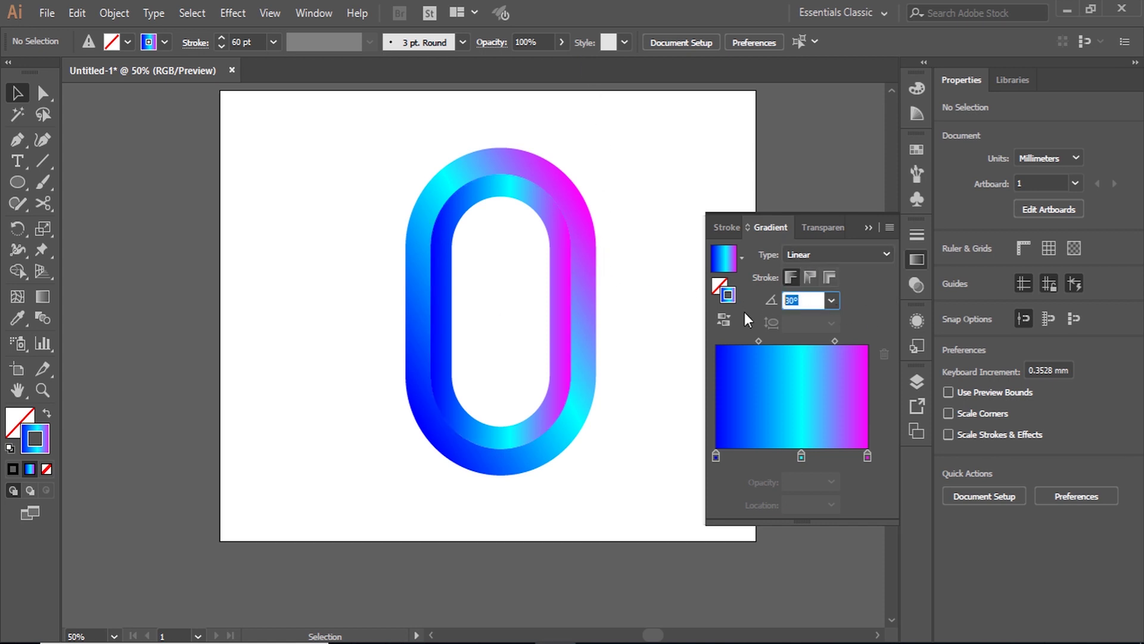
pyautogui.write('0')
pyautogui.press('Return')
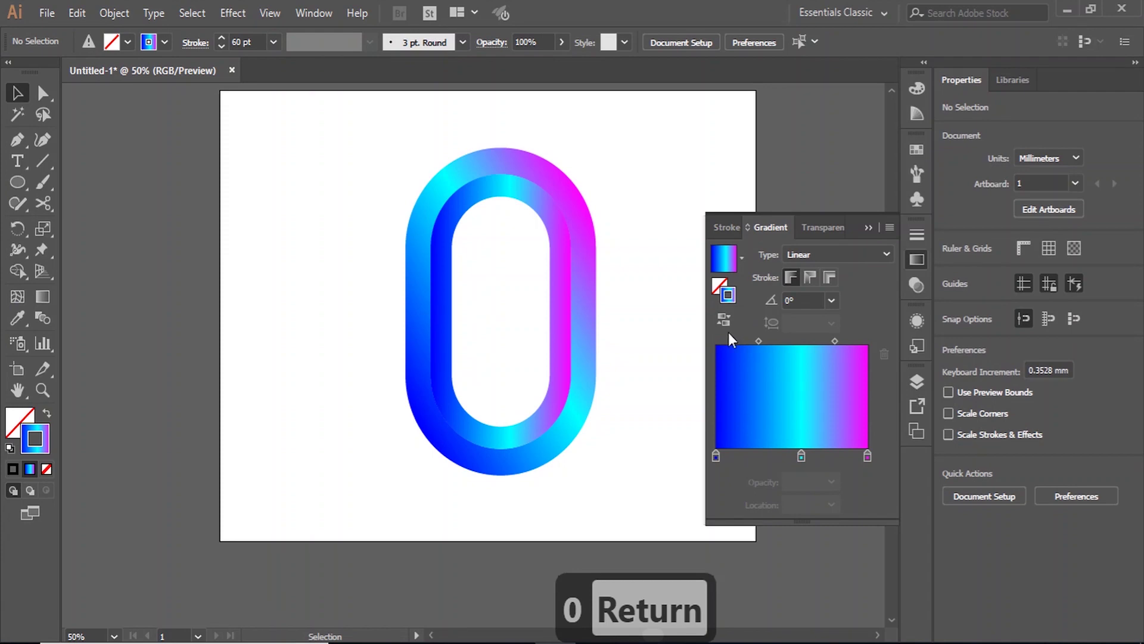
pyautogui.moveTo(636, 202); pyautogui.dragTo(429, 566)
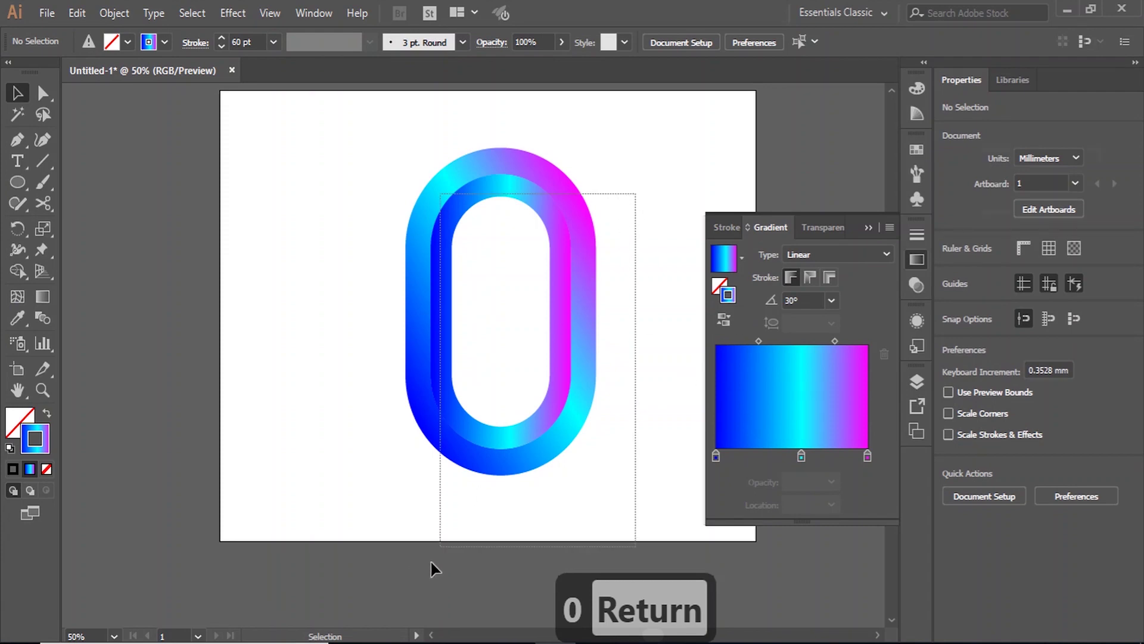